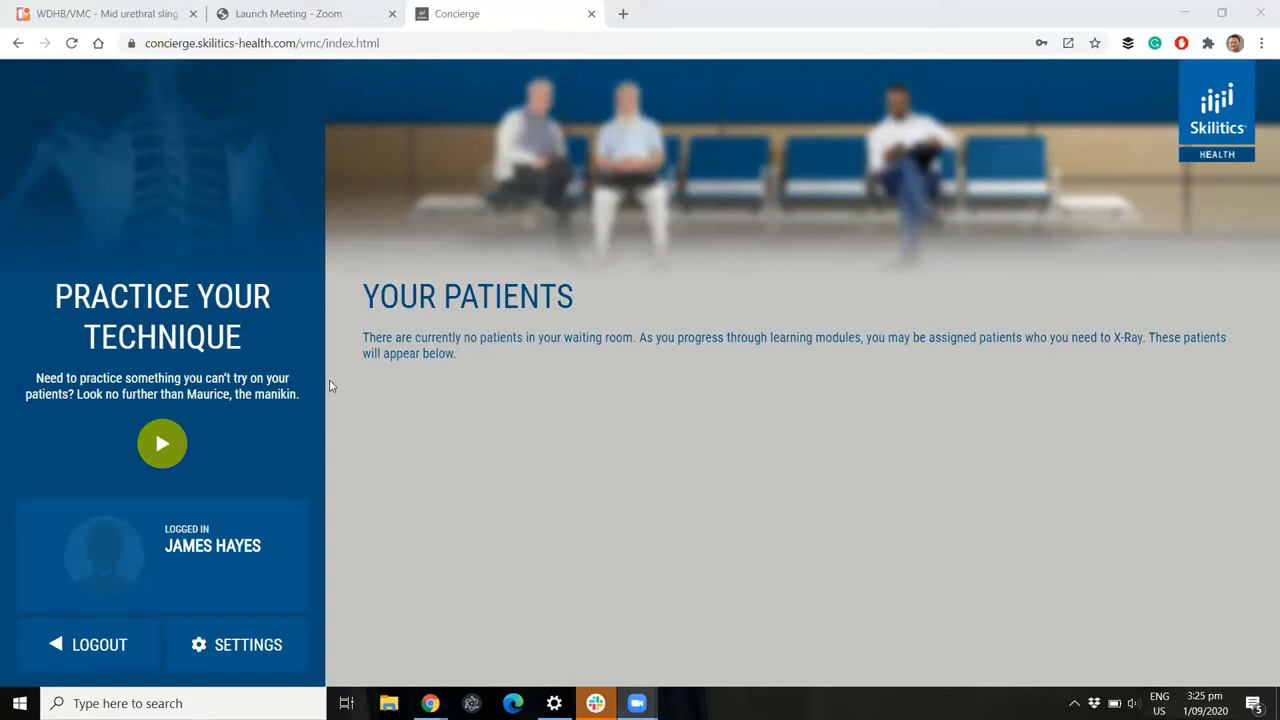
- Start a technique practice for the Head & Neck, Neck, C-Spine AP exam and enter the Personal virtual exam room
left_click(162, 443)
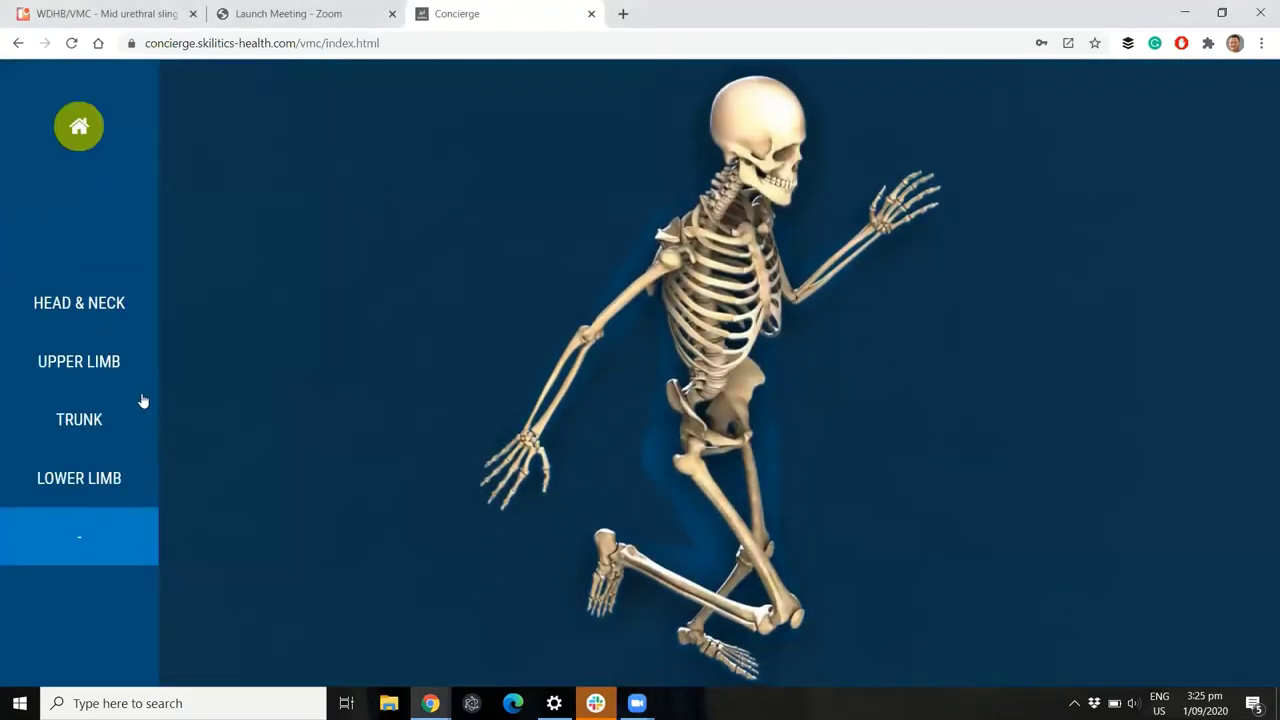
left_click(95, 317)
left_click(218, 368)
left_click(412, 258)
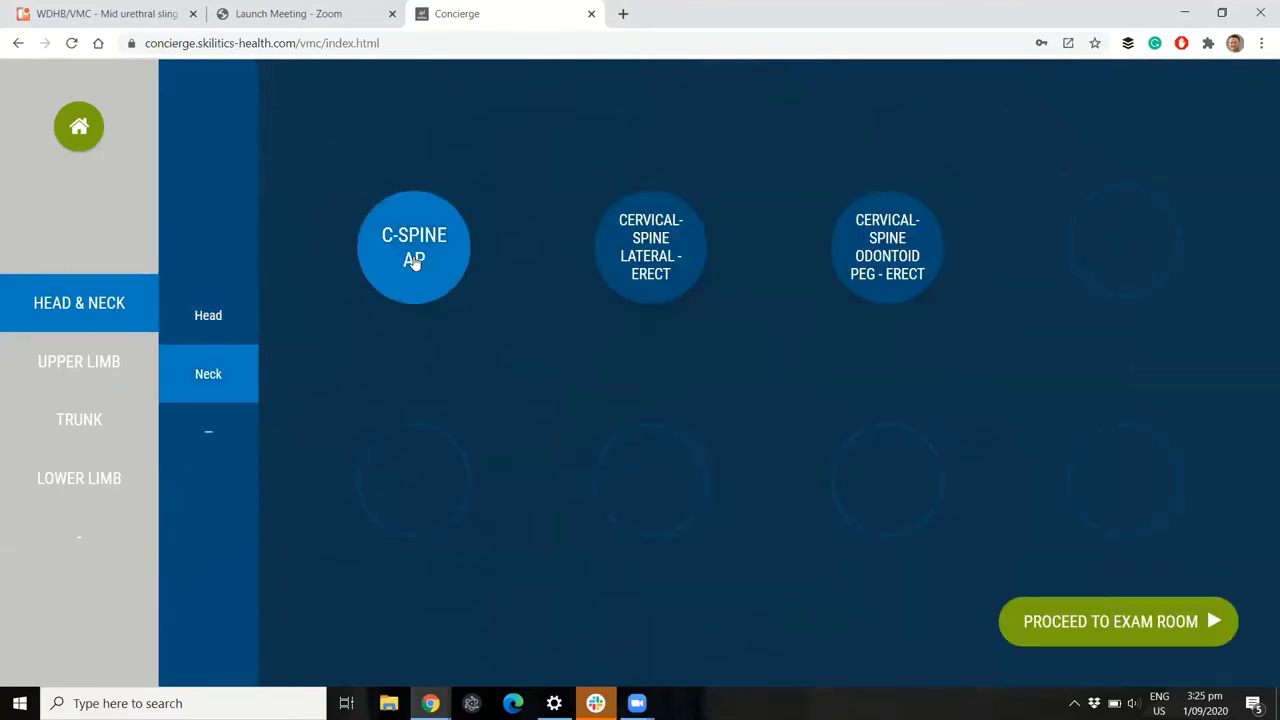
left_click(1120, 625)
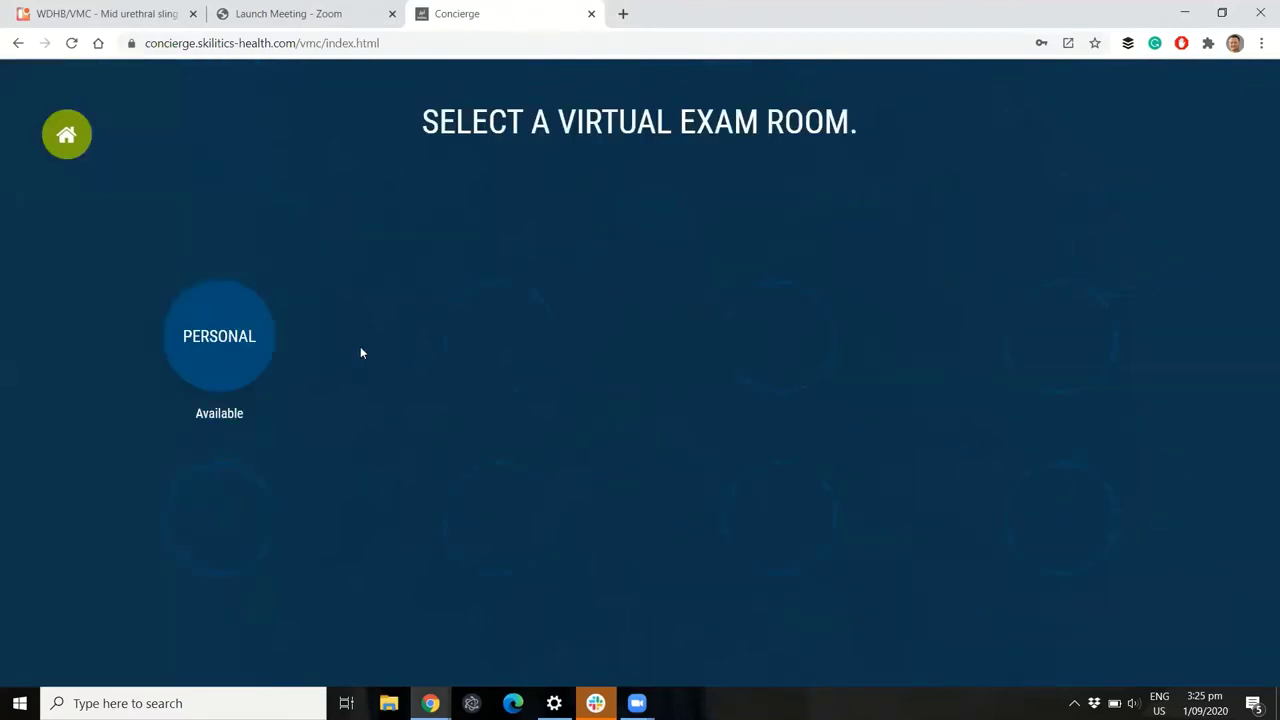
left_click(227, 340)
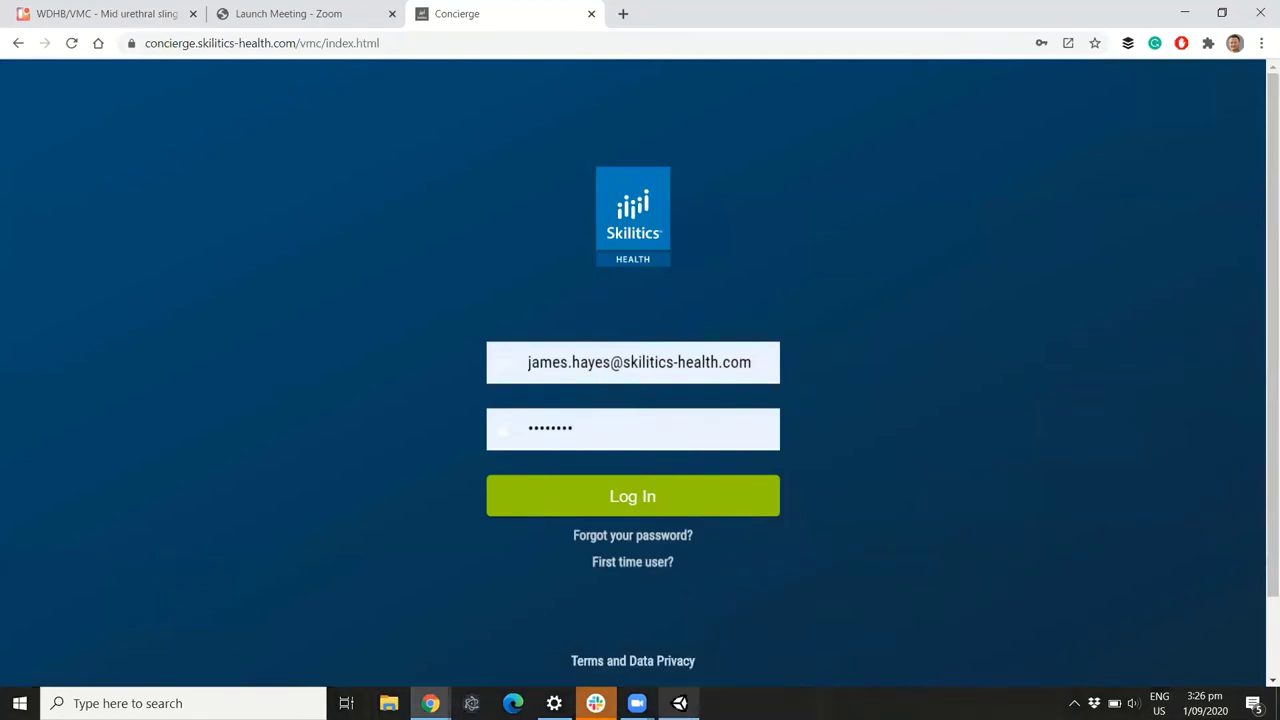
- Switch to XRaySim, view the patient database record and bring up the exposure console
mouse_move(679, 703)
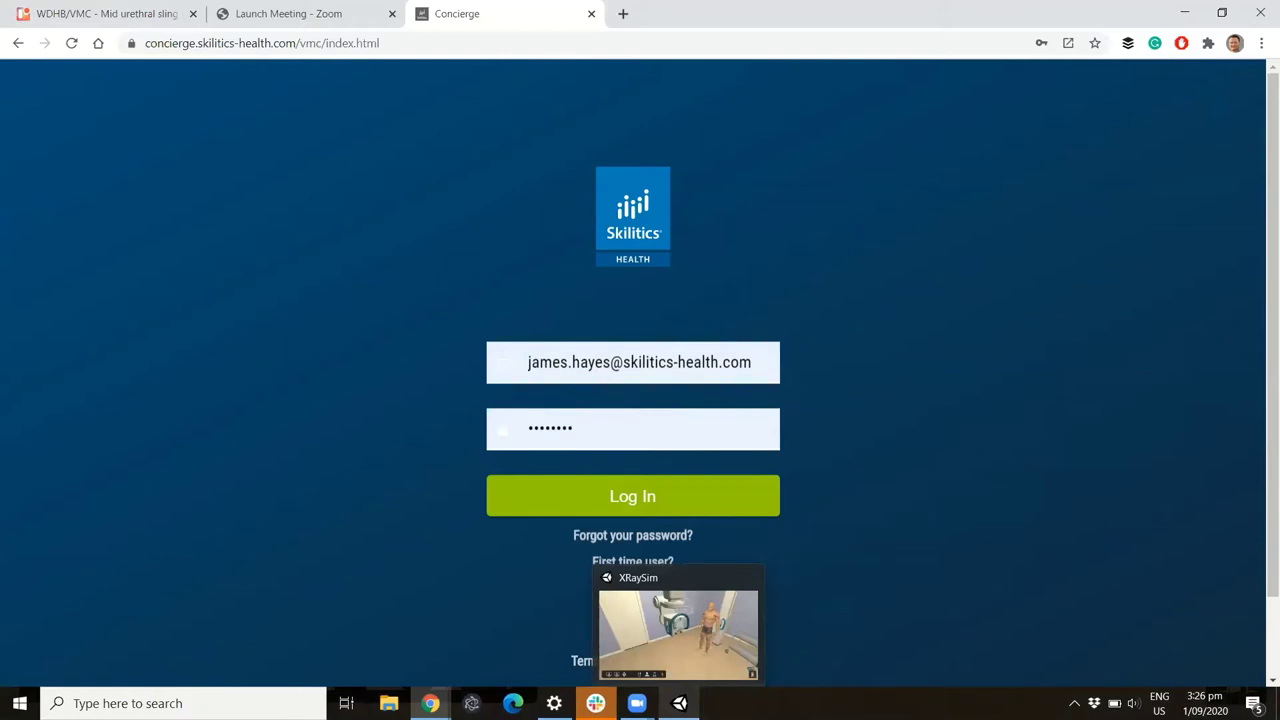
left_click(679, 703)
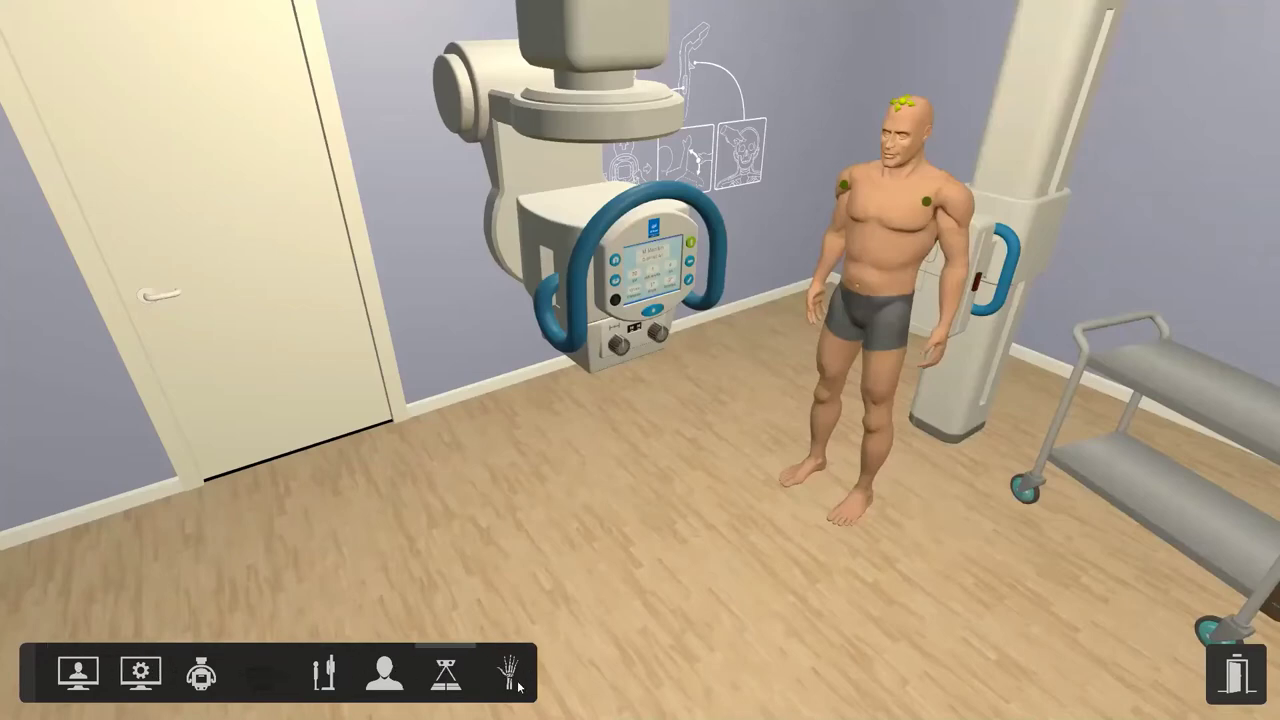
left_click(76, 671)
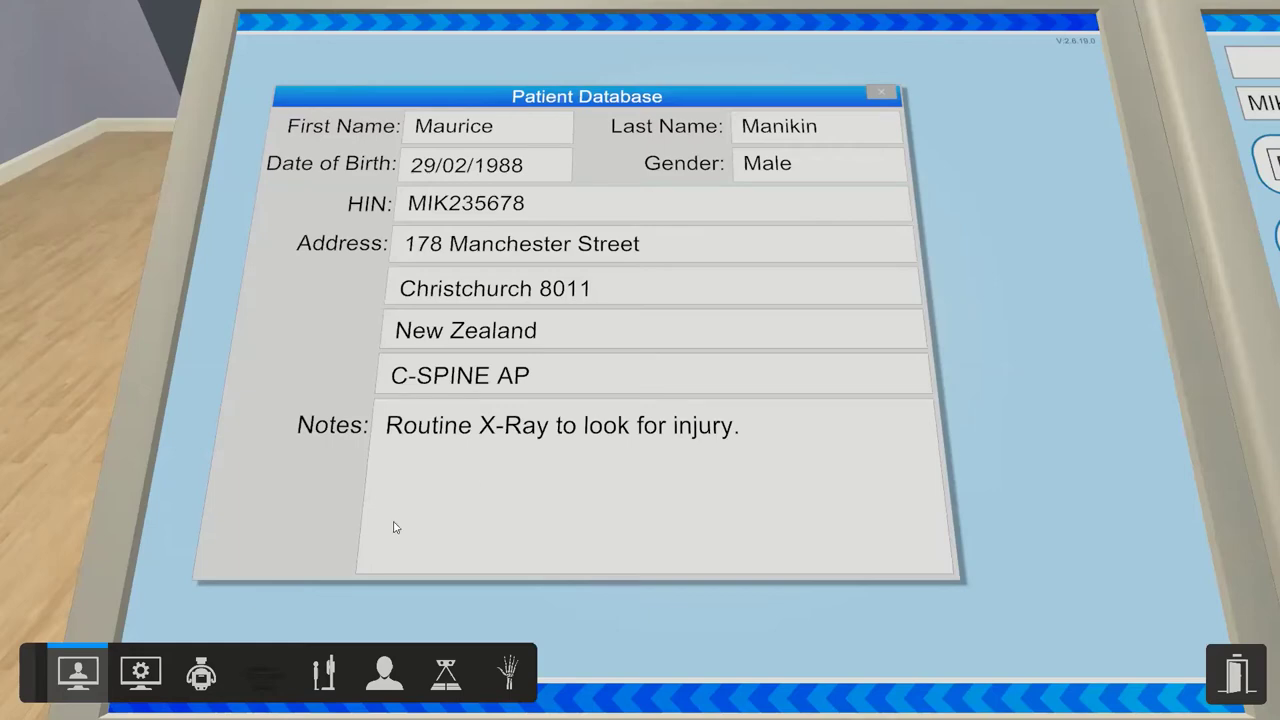
left_click(142, 666)
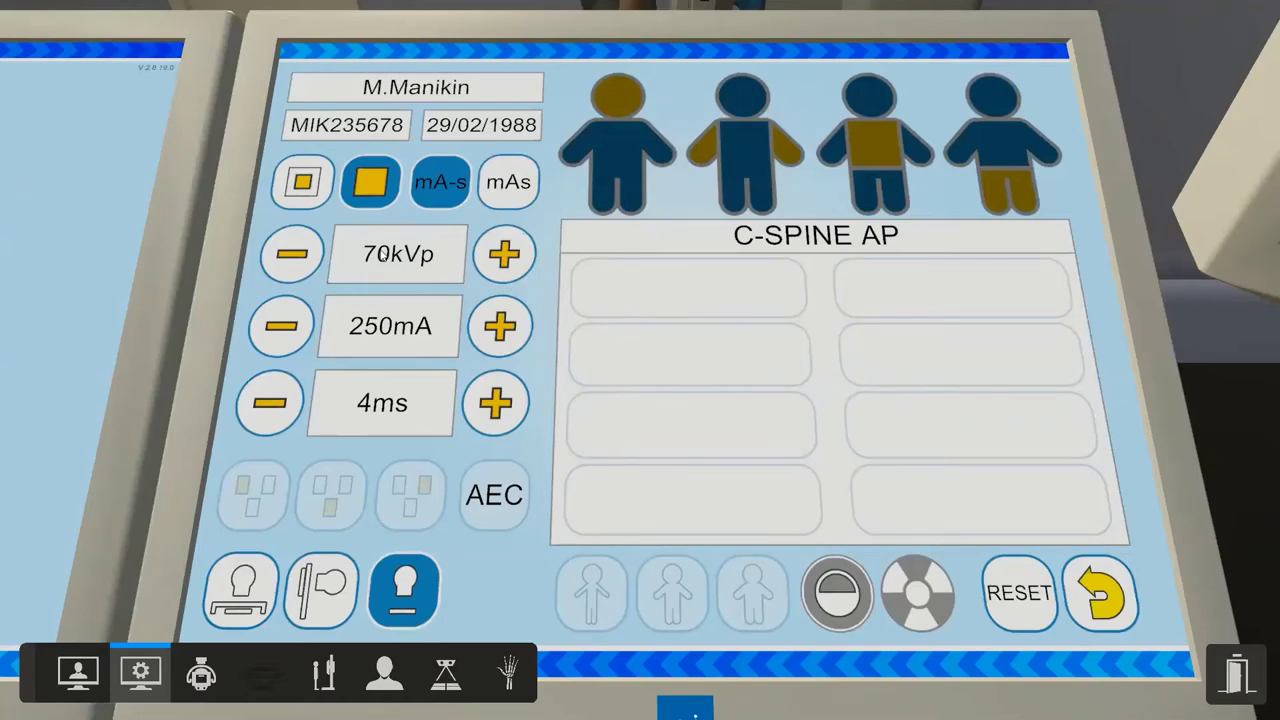
- Try the small focus, return to the large focus, and change the exposure mode to mAs
left_click(302, 184)
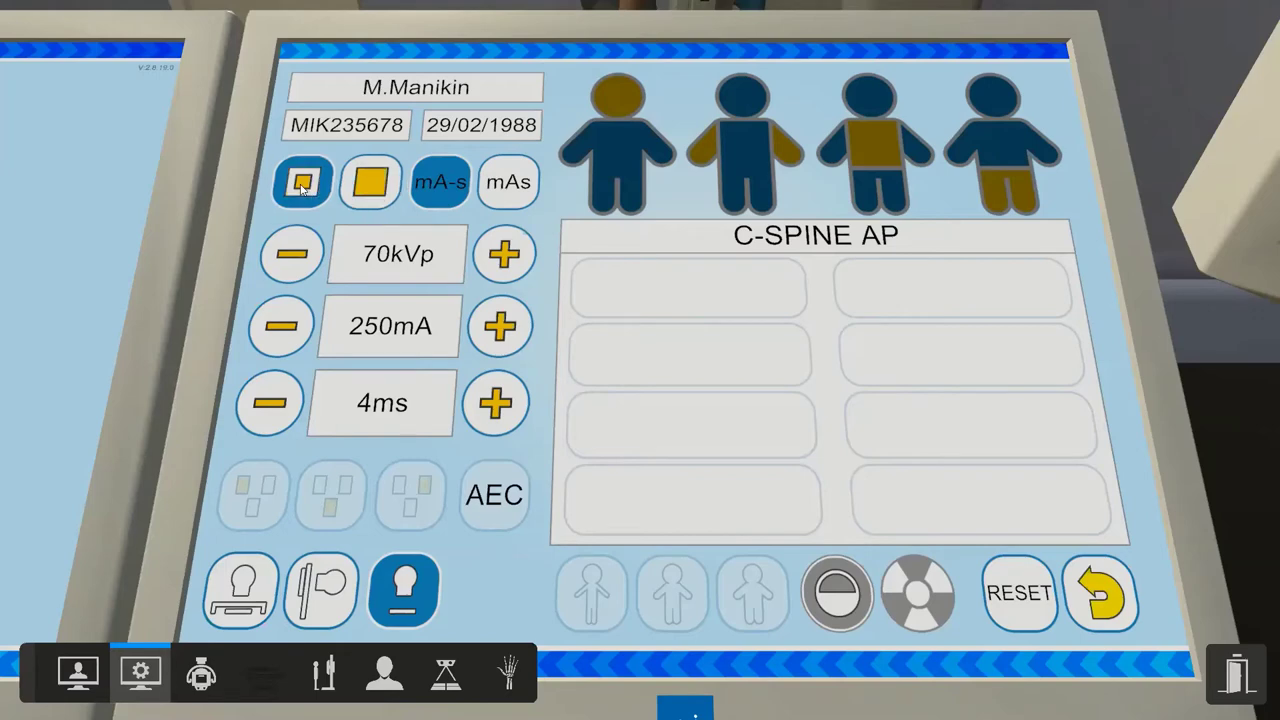
left_click(364, 188)
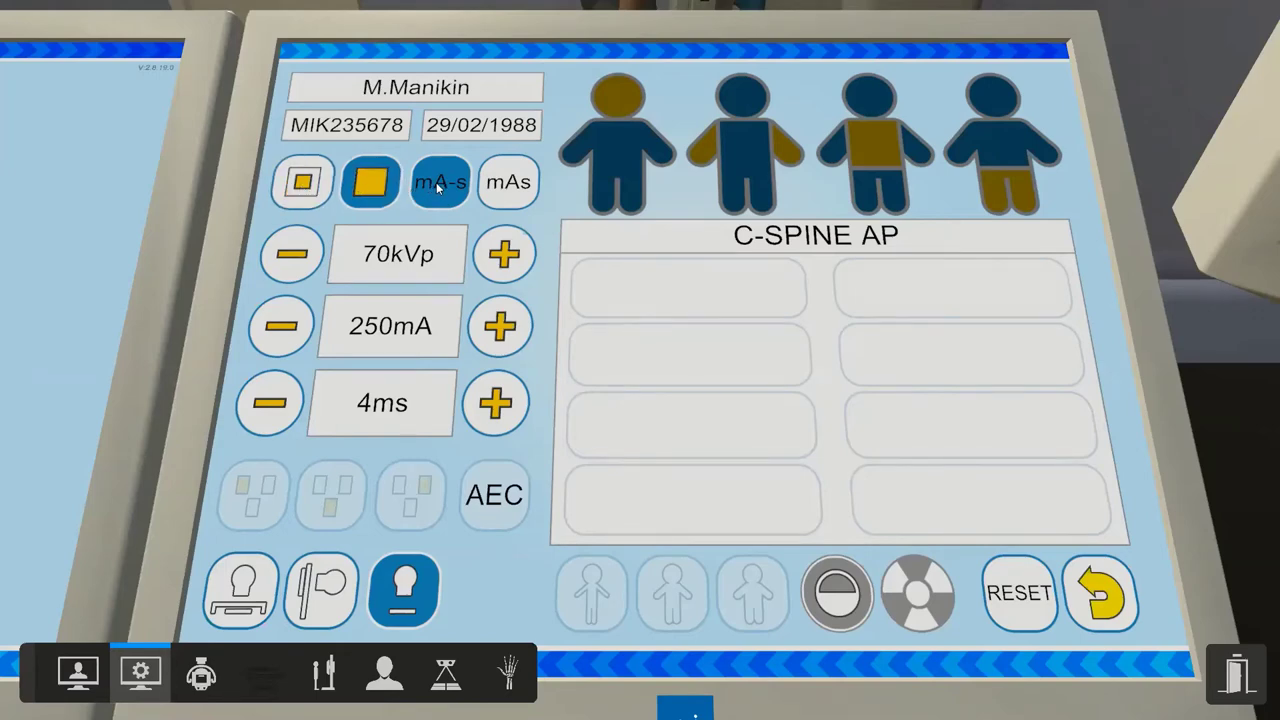
left_click(510, 180)
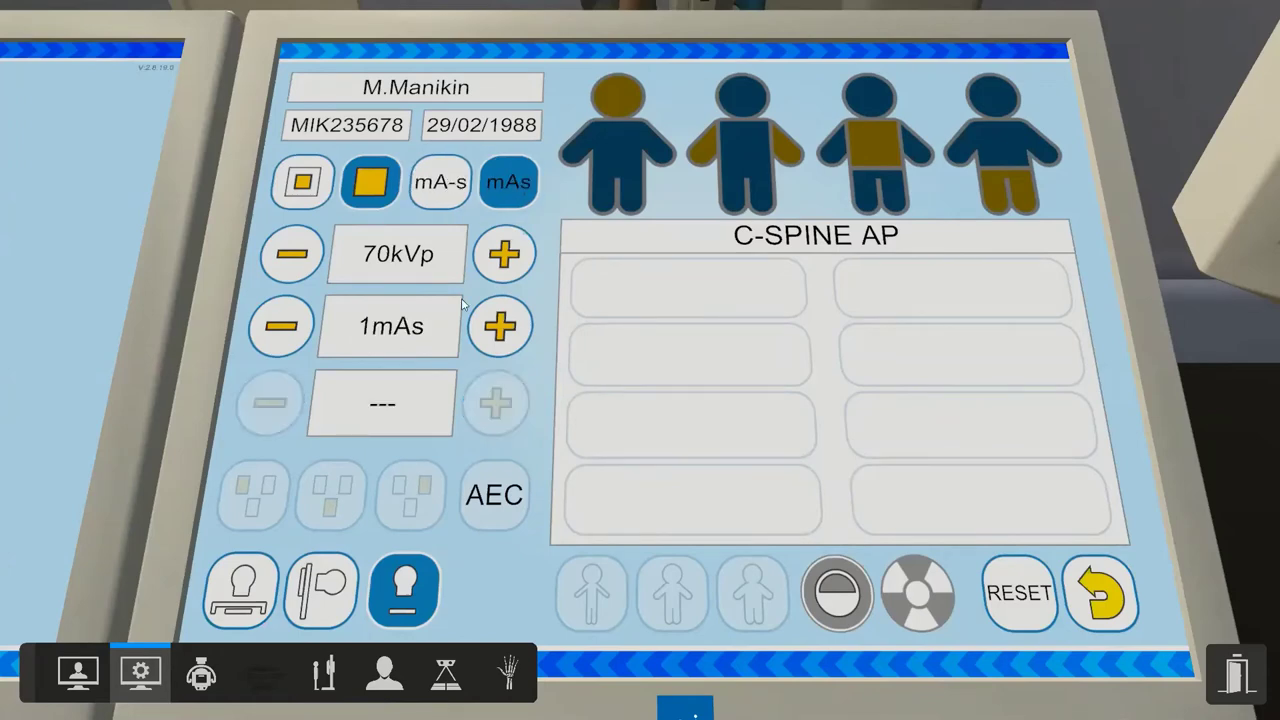
- Try raising and lowering the exposure factors, ending at 72 kVp and 1.2 mAs
left_click(529, 252)
left_click(514, 321)
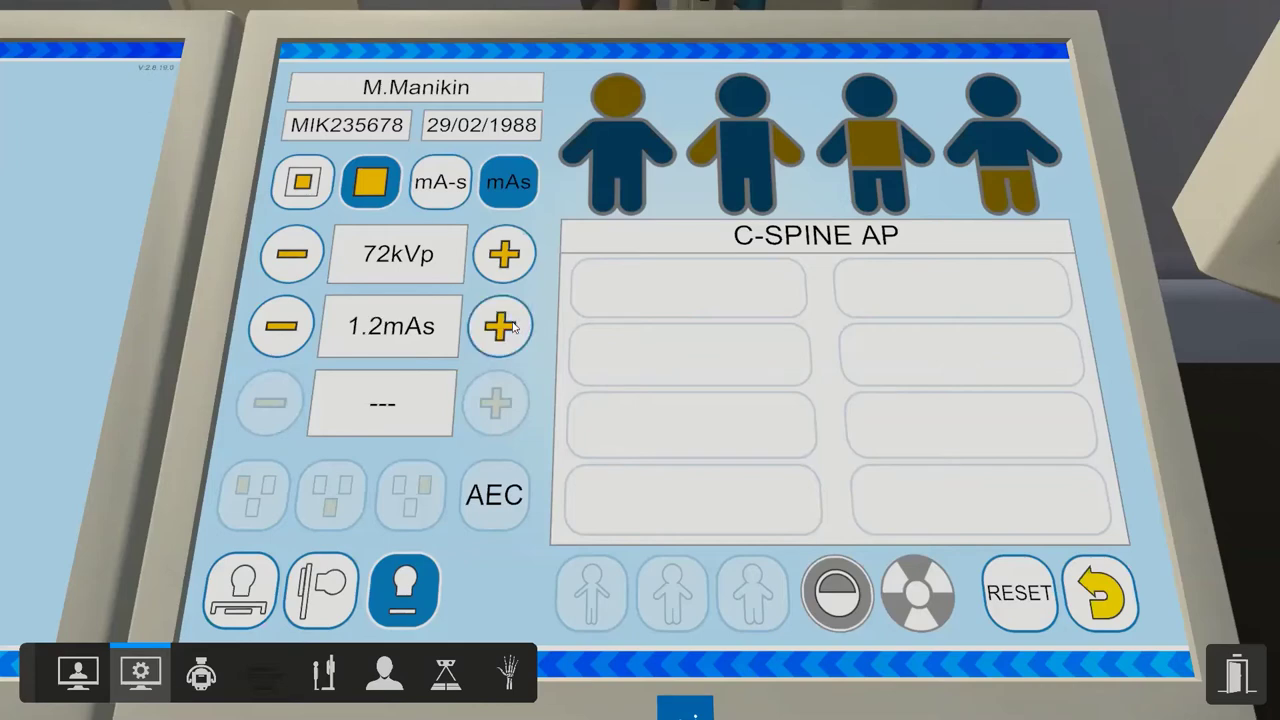
left_click(297, 250)
left_click(290, 327)
left_click(500, 330)
left_click(503, 258)
- Try the table and upright bucky receptor options, returning to the free detector without a bucky
left_click(245, 600)
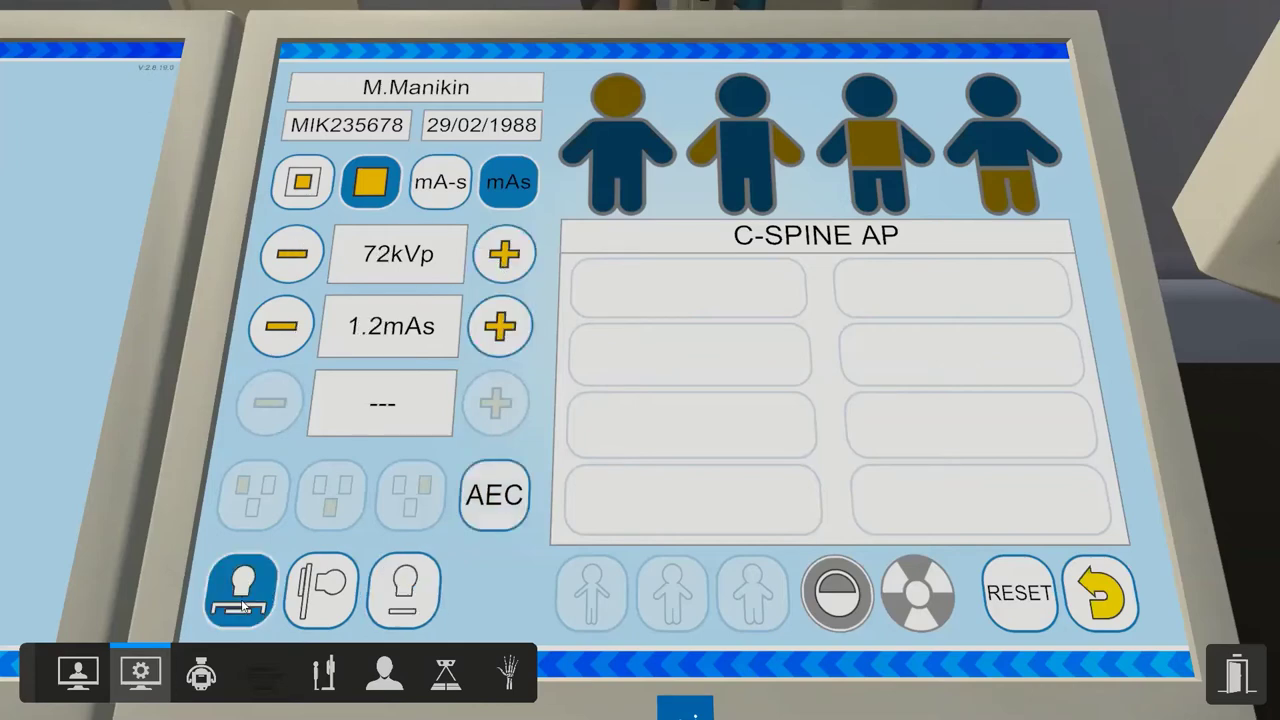
left_click(309, 596)
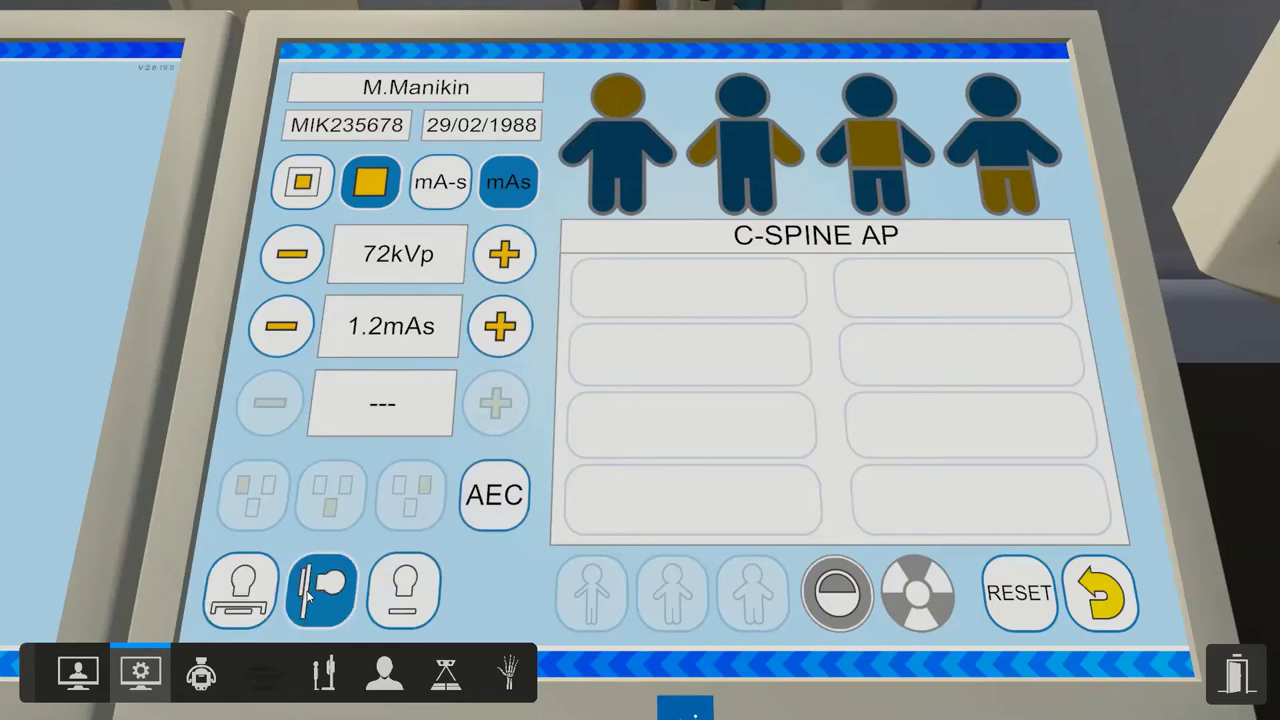
left_click(392, 600)
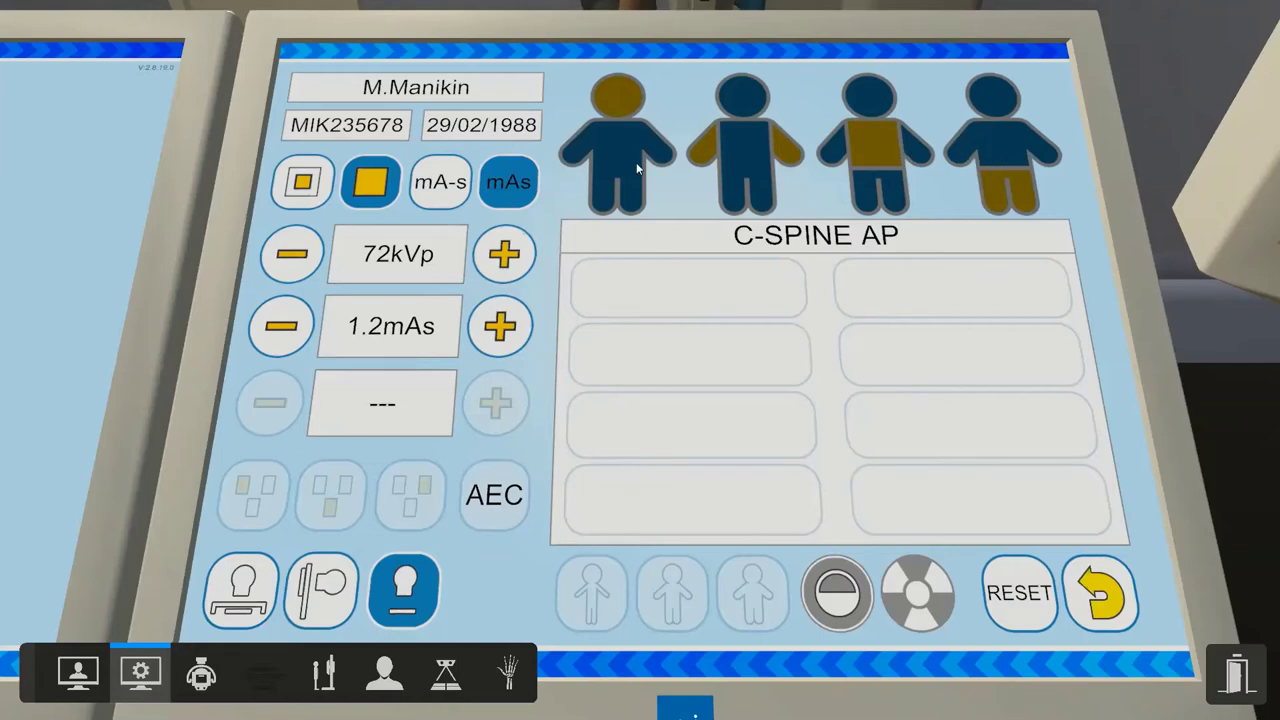
- Load the Torso > C_spine > AP exposure preset
left_click(862, 165)
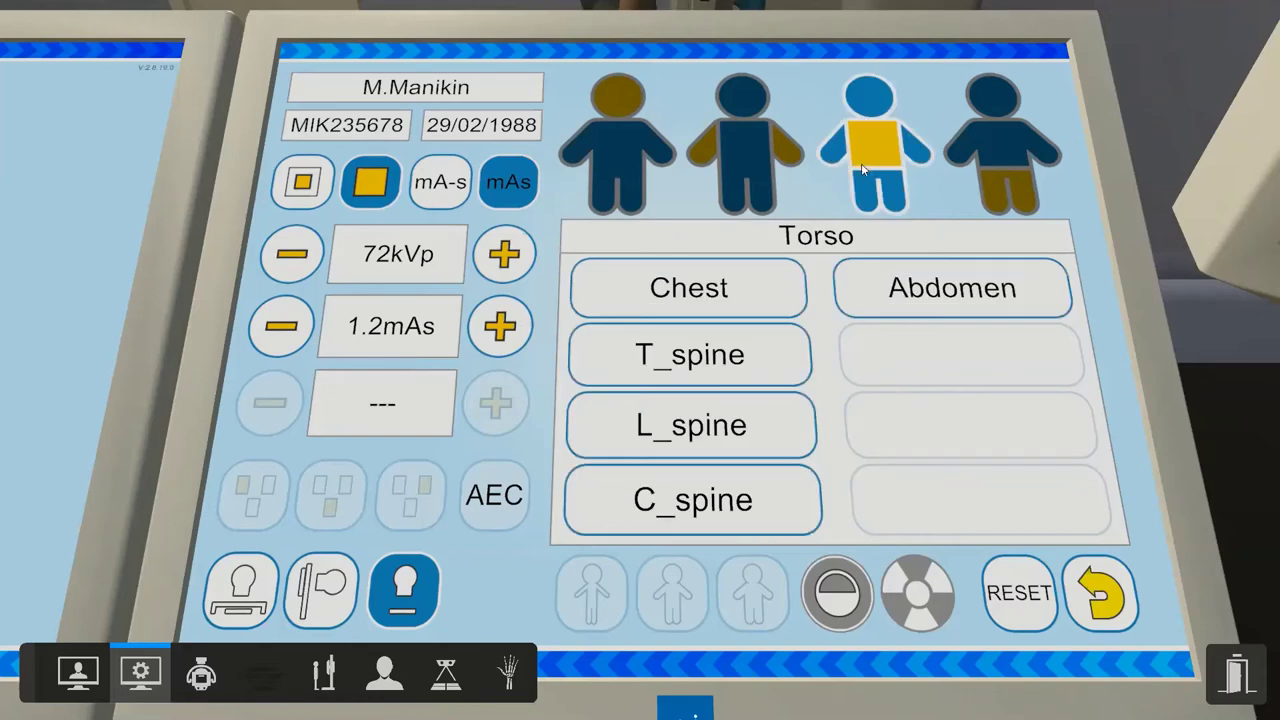
left_click(756, 492)
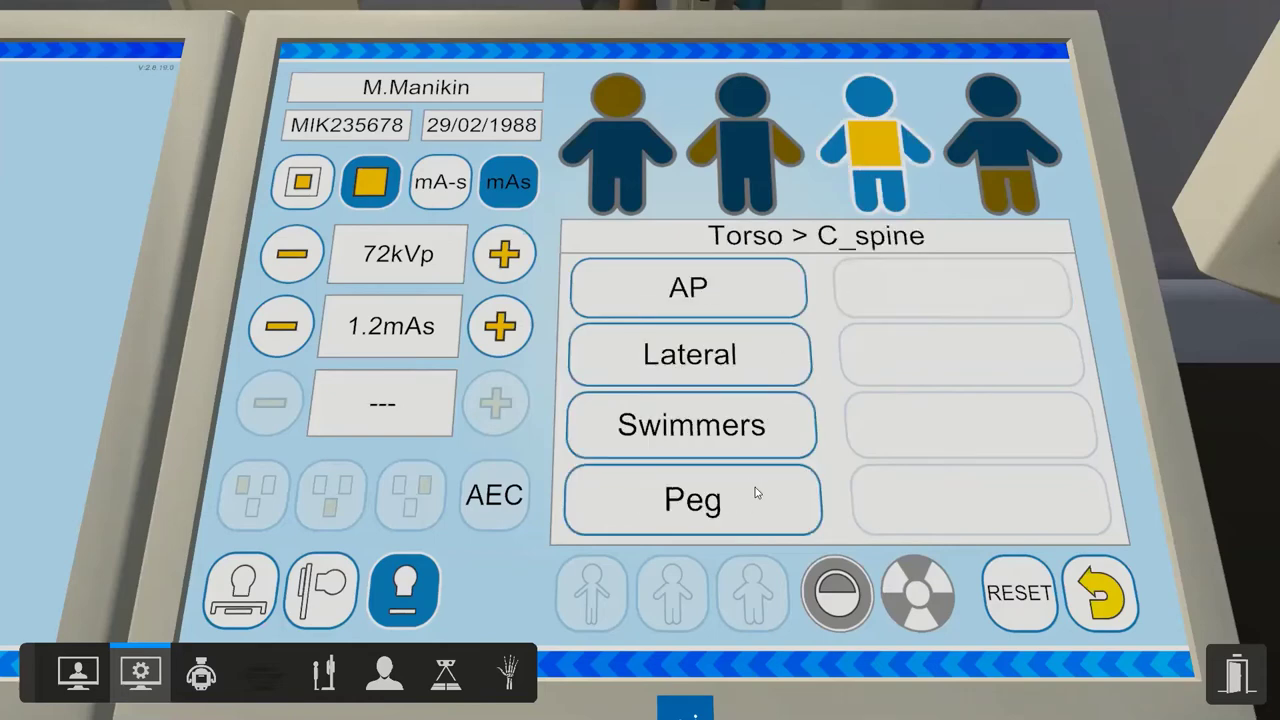
left_click(697, 291)
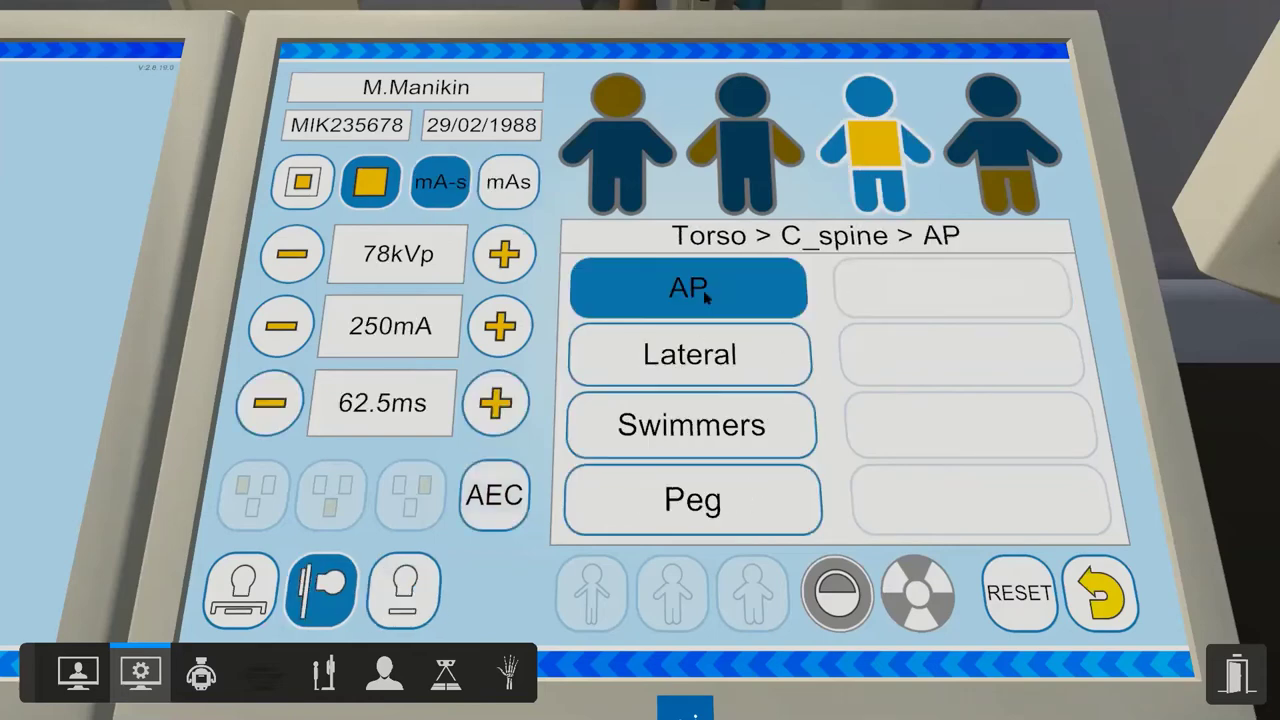
- Try the Upper Limb > Forearm presets for the AP and Lateral views
left_click(752, 170)
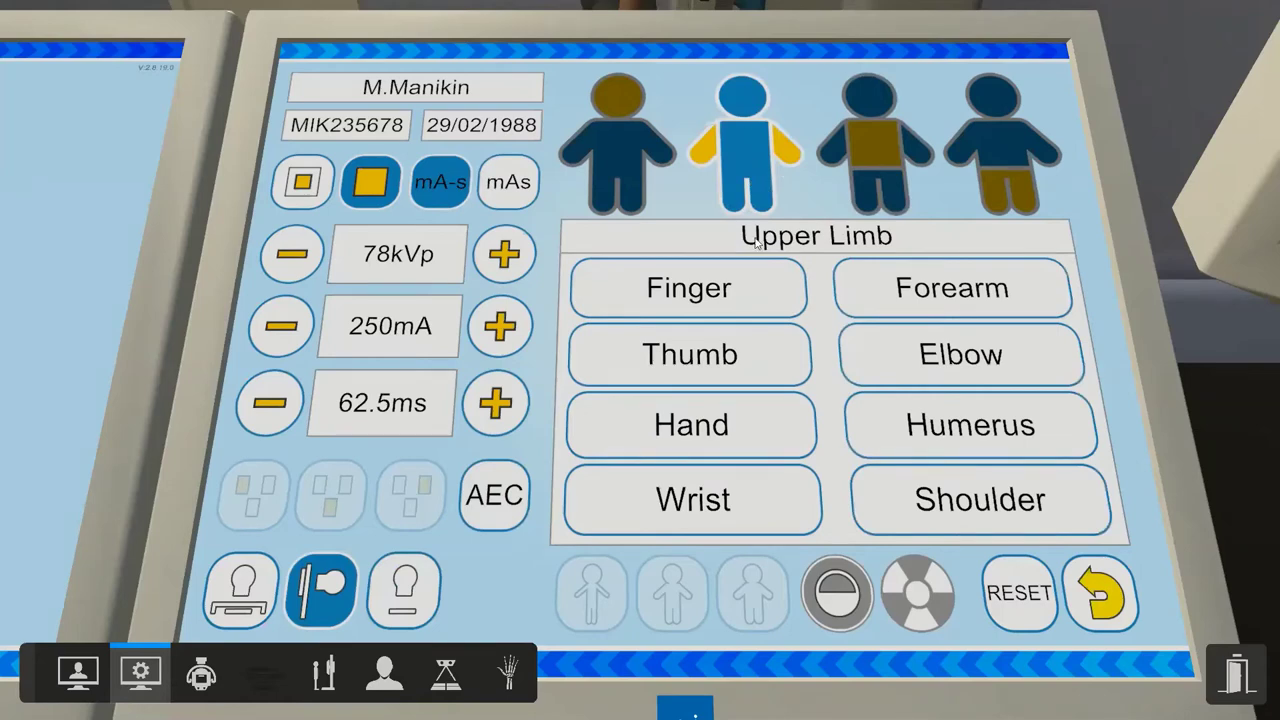
left_click(944, 297)
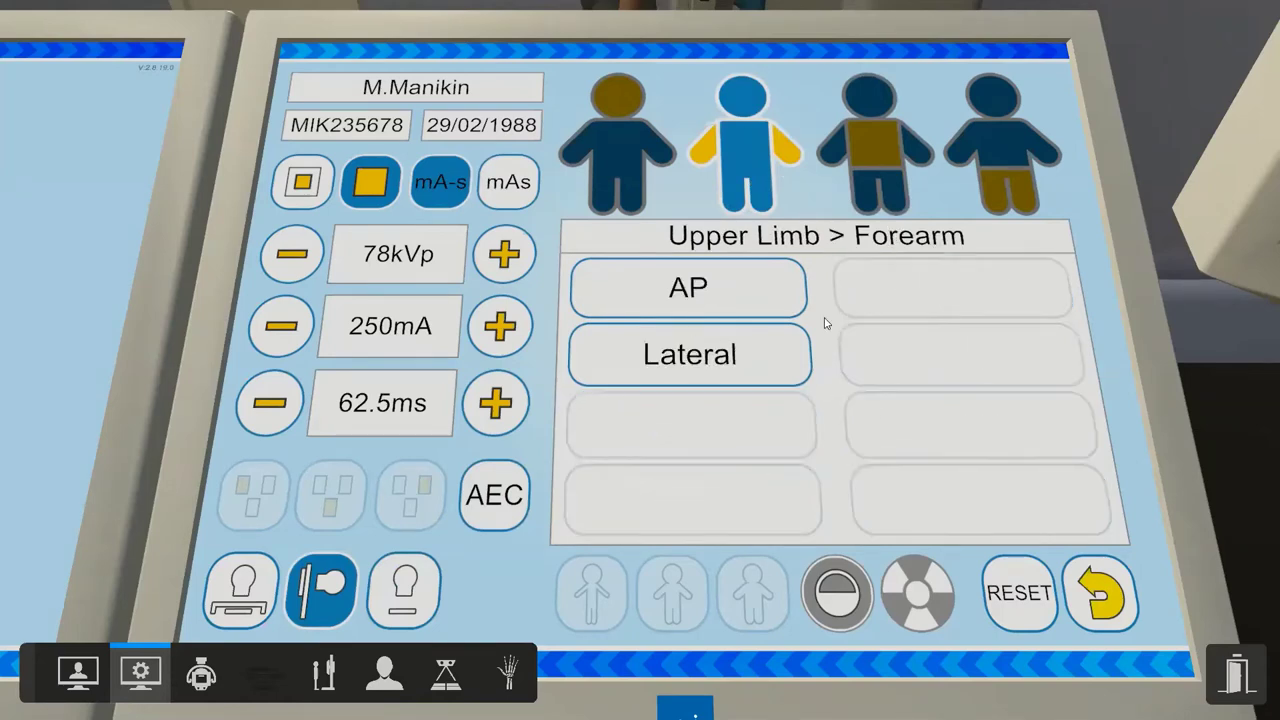
left_click(757, 287)
left_click(753, 345)
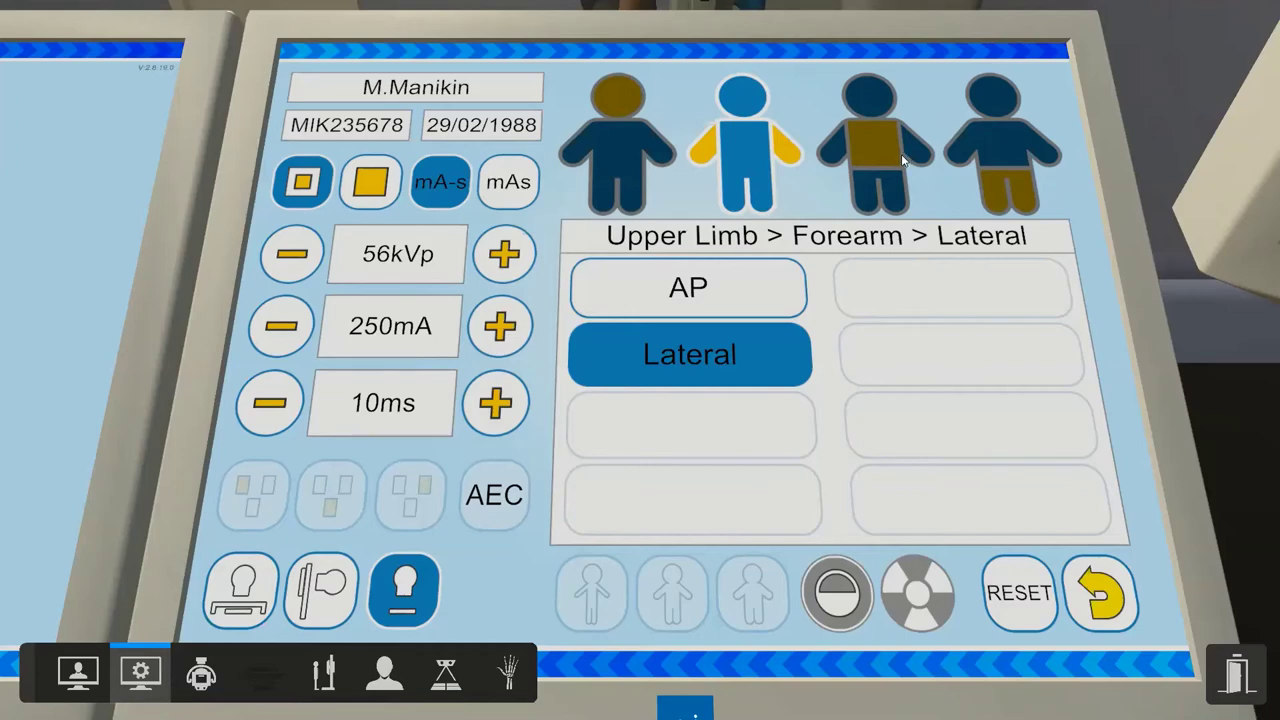
- Try the Lower Limb > Foot > DP exposure preset
left_click(1000, 165)
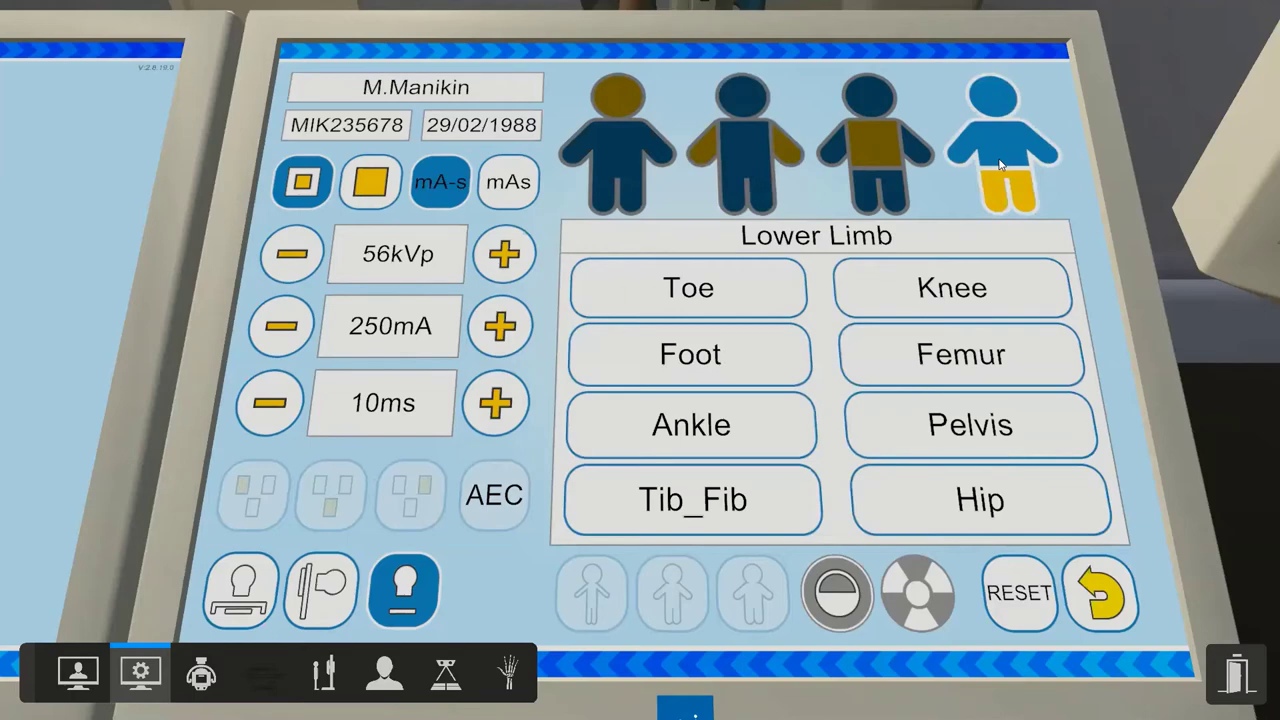
left_click(734, 363)
left_click(722, 292)
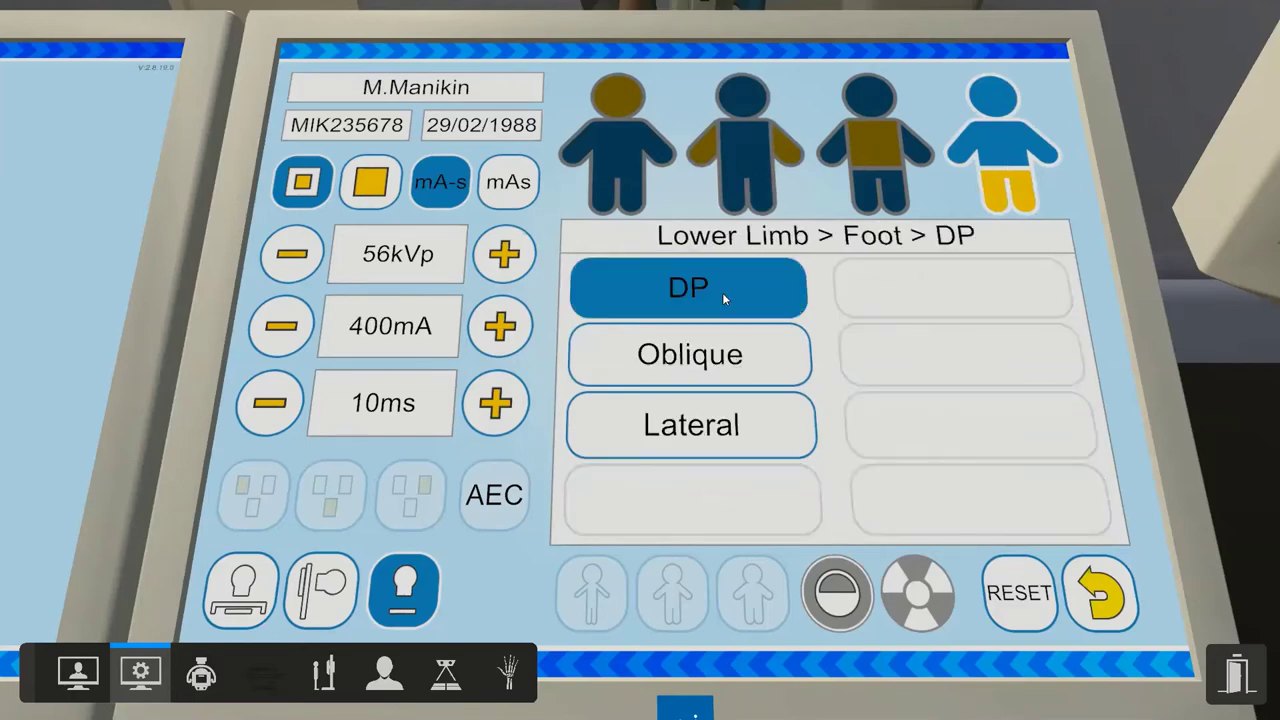
- Reselect the Torso > C_spine > AP preset for the cervical spine exam
left_click(861, 170)
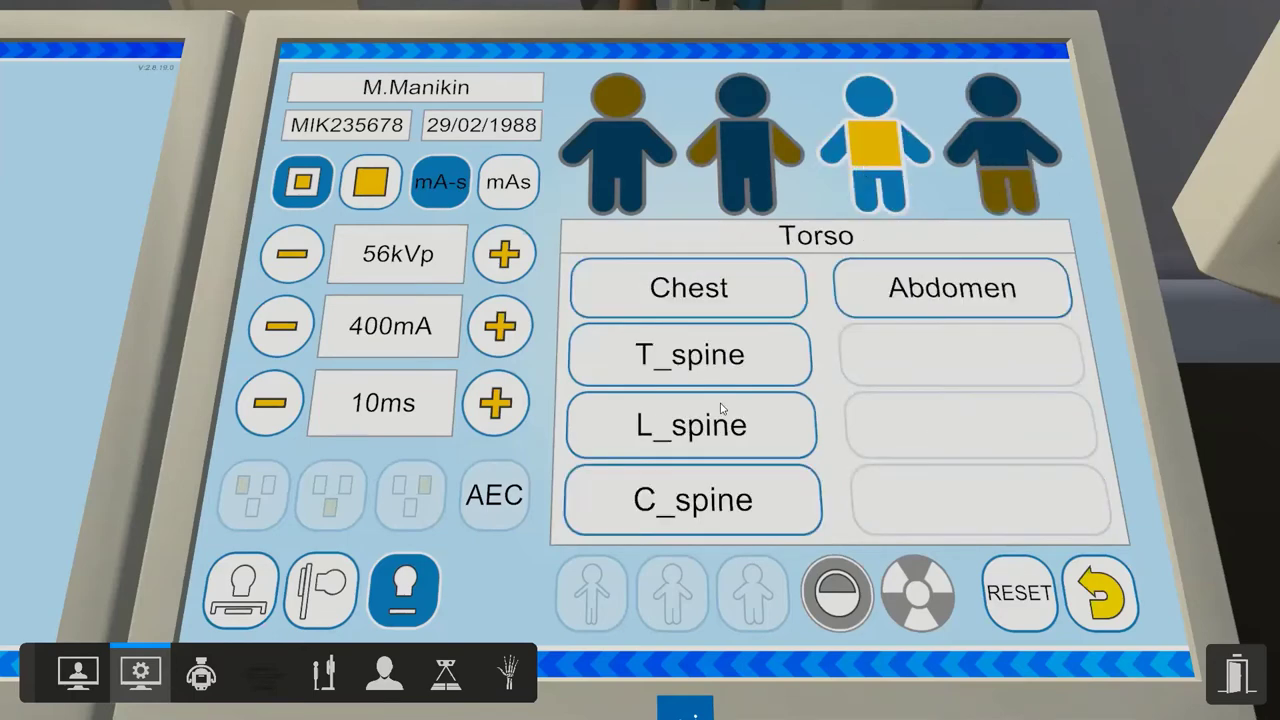
left_click(684, 490)
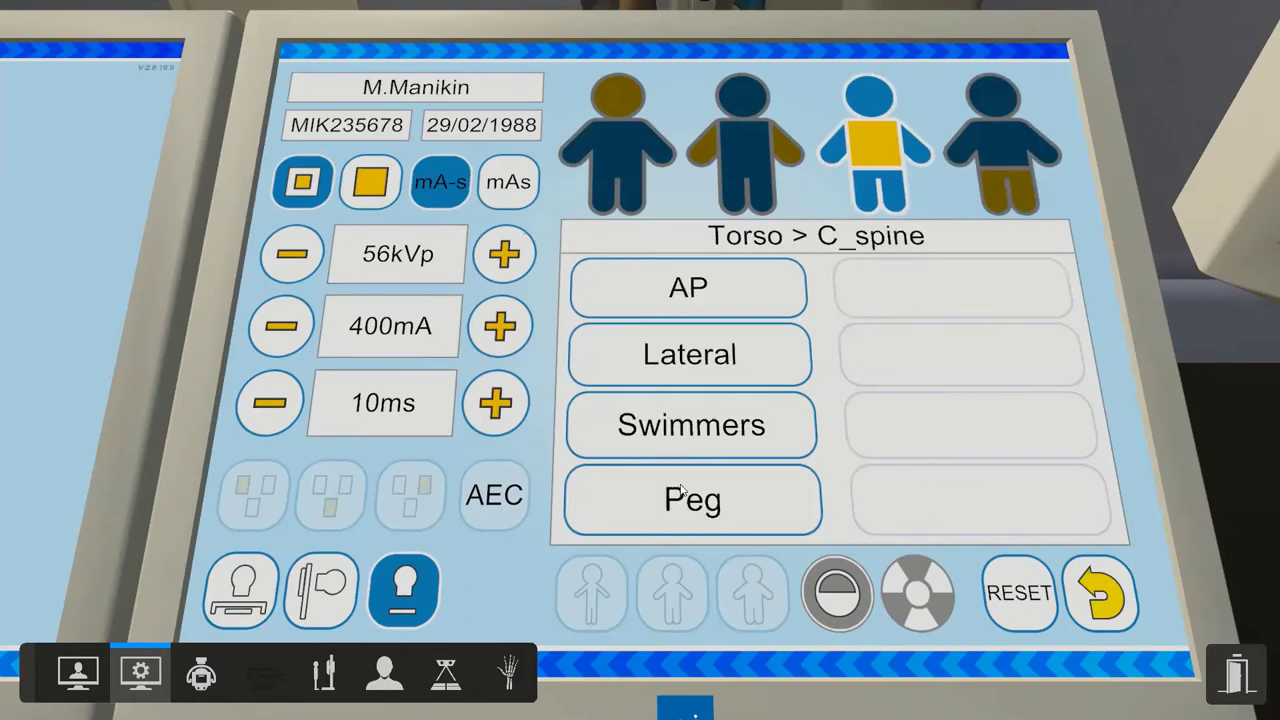
left_click(713, 298)
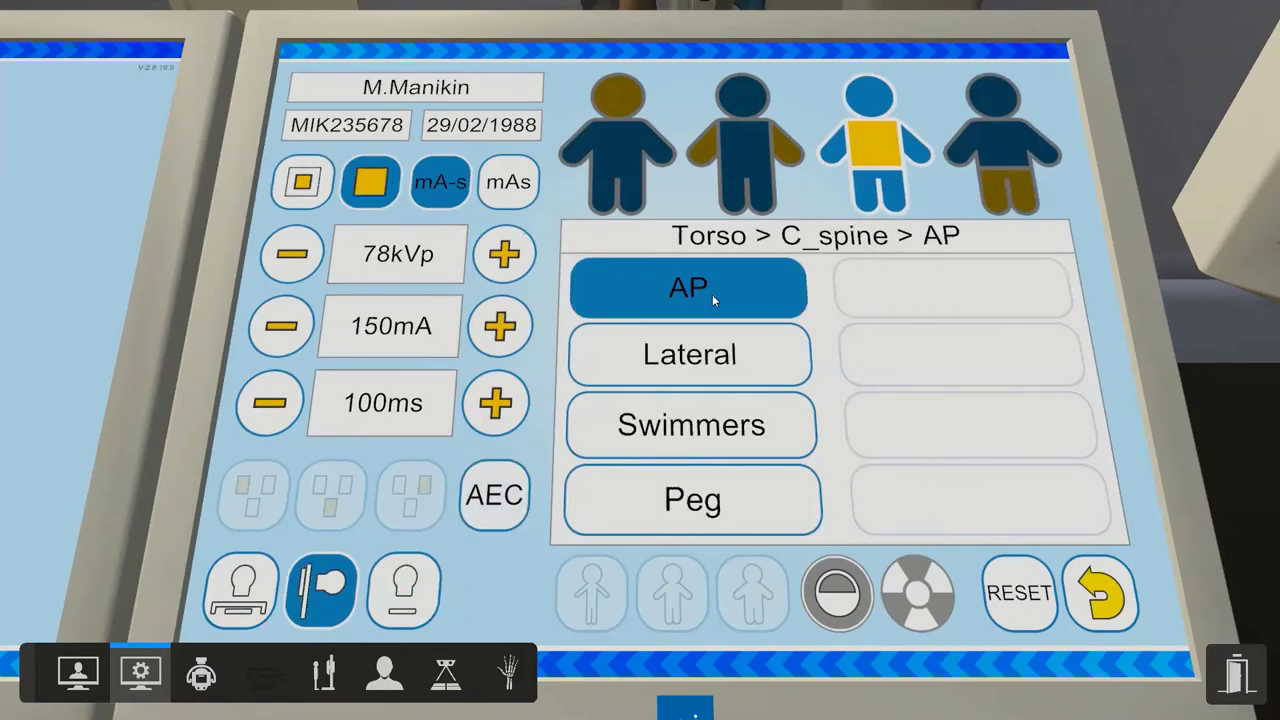
- Shift the X-ray tube sideways and rotate its head to a -90° angle with the collimator light on
left_click(205, 676)
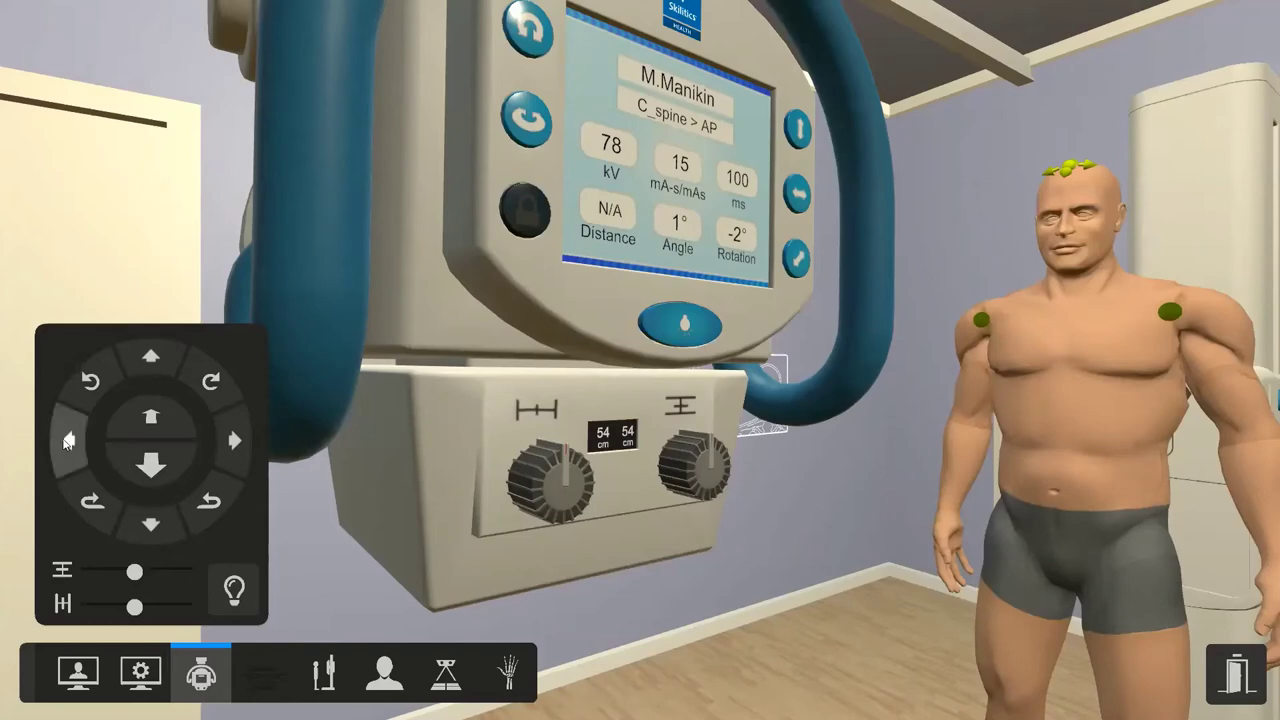
left_click(68, 441)
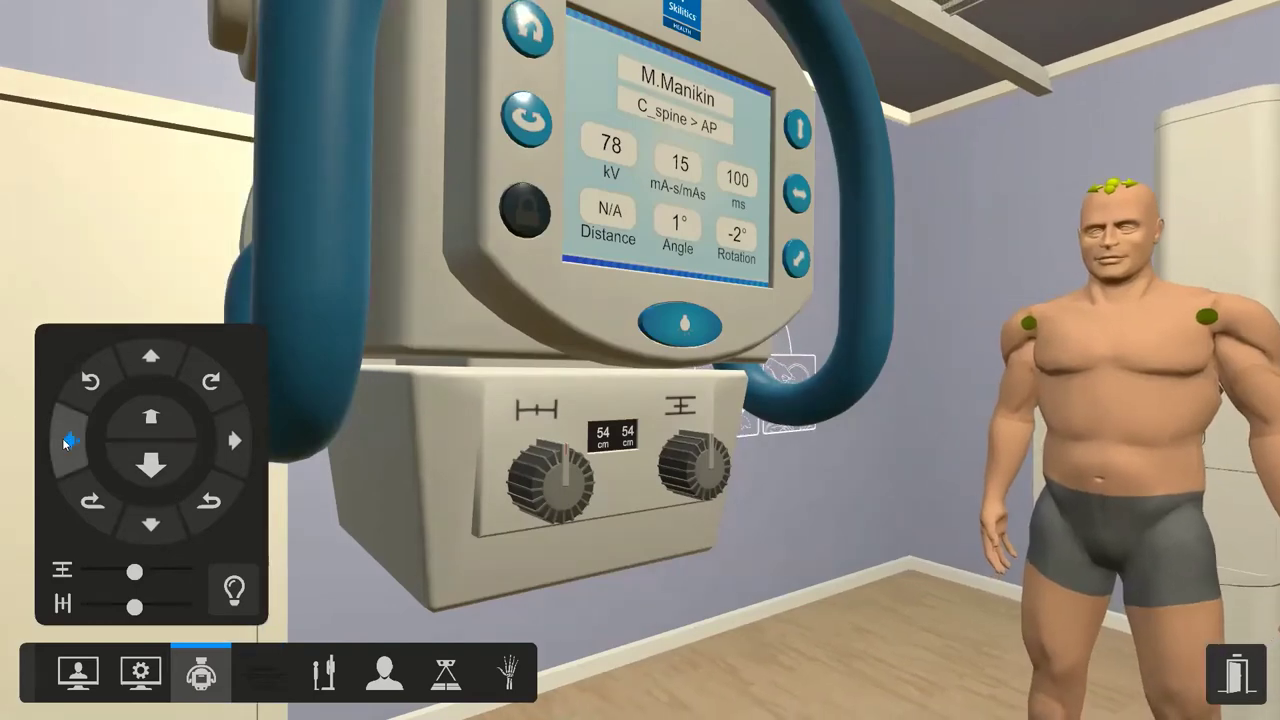
left_click(91, 381)
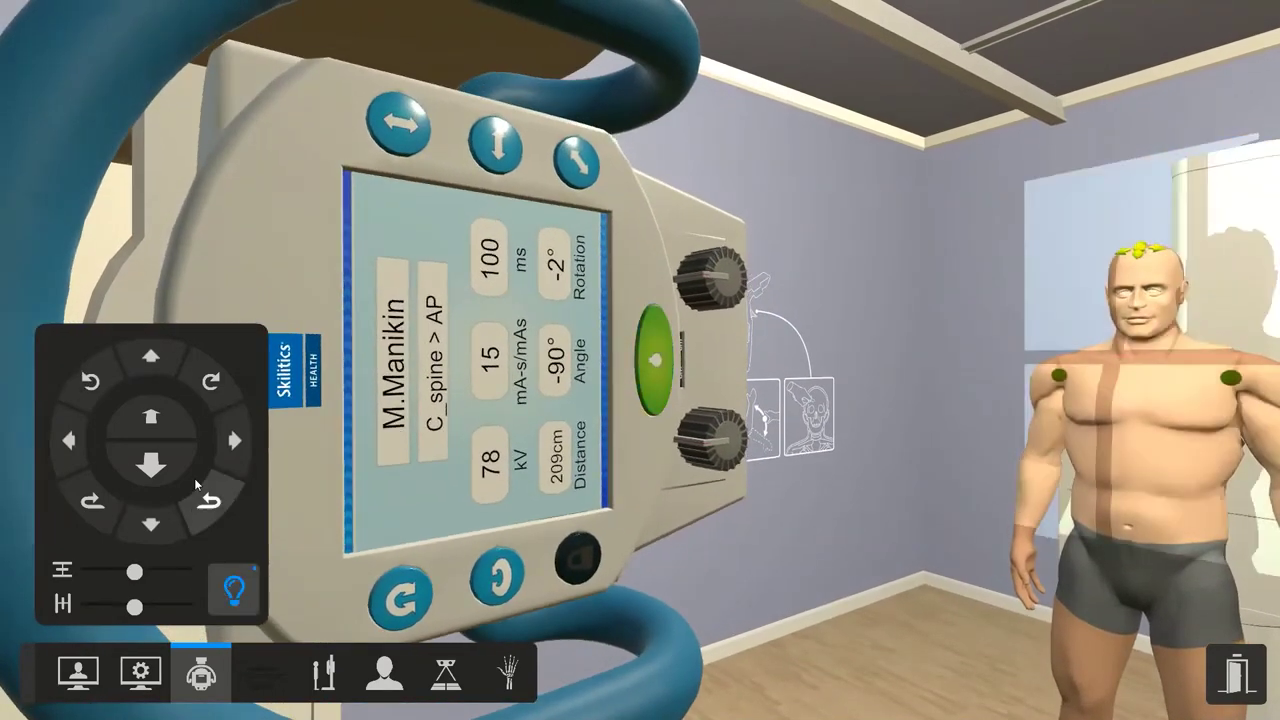
- Reposition the X-ray tube to a 192 cm distance and turn it to 0° rotation facing the patient
left_click(152, 418)
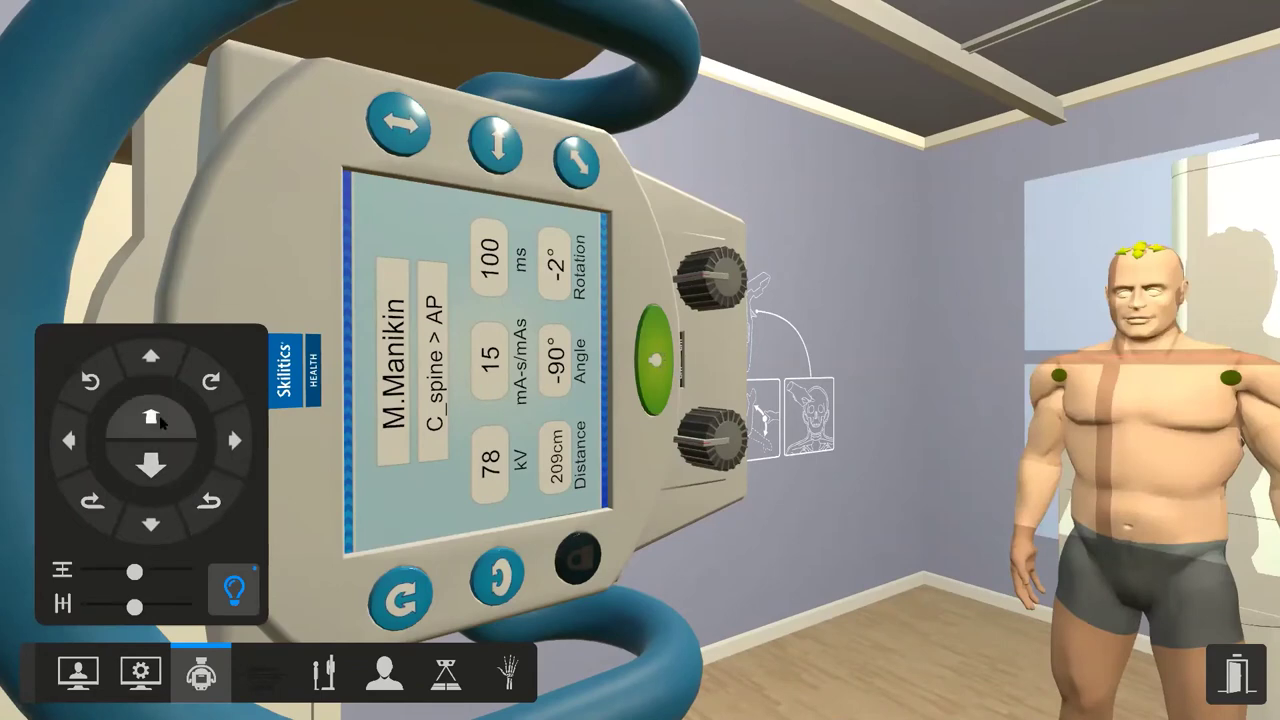
left_click(158, 468)
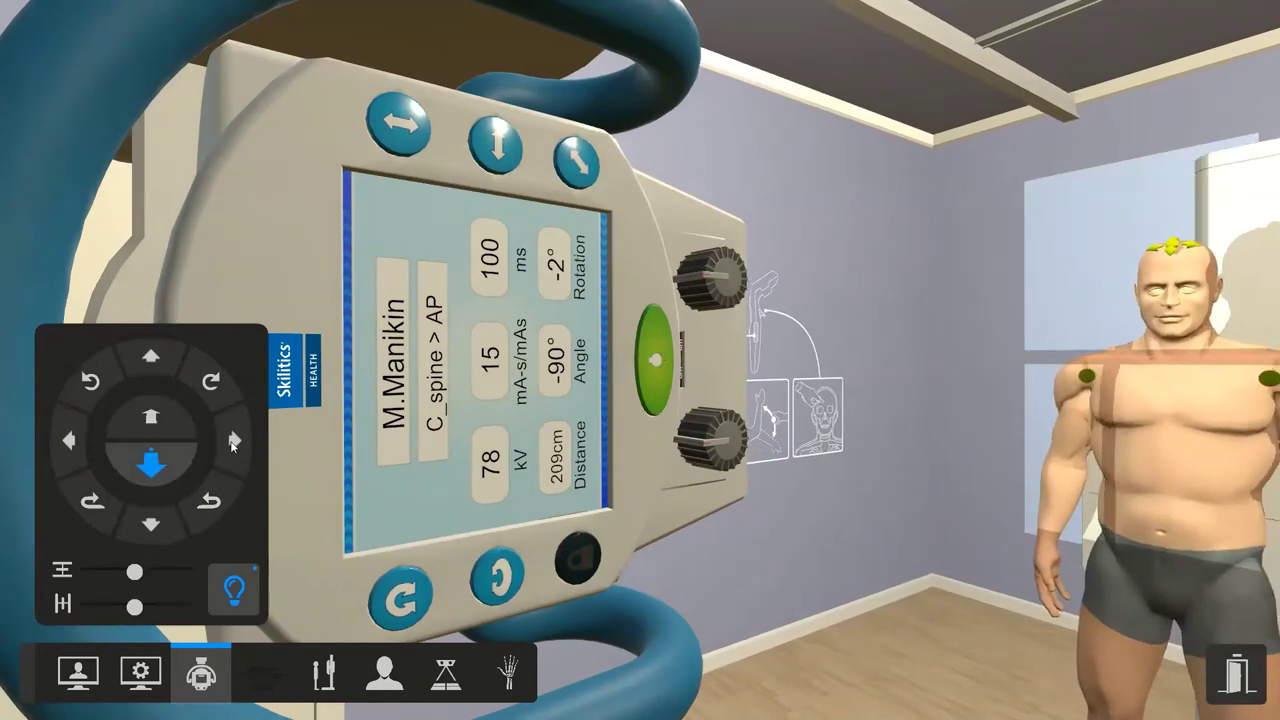
left_click(233, 441)
key("Right")
left_click(211, 504)
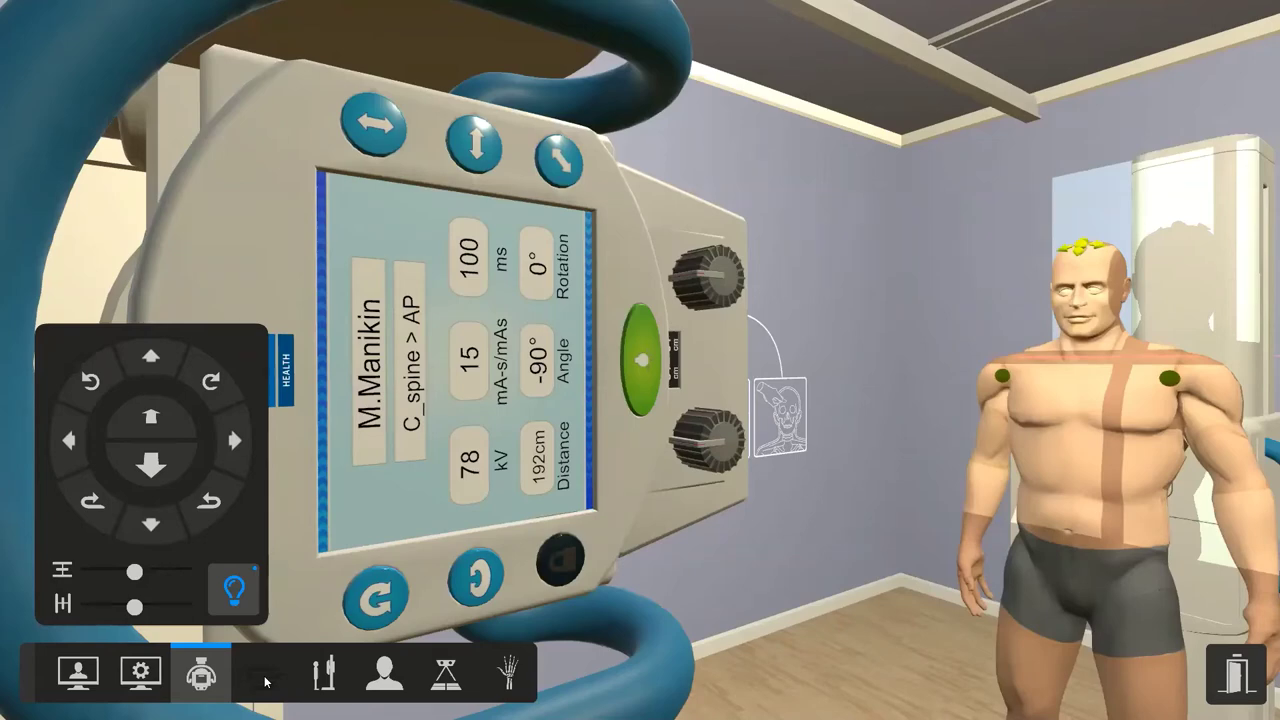
- Raise the wall stand detector behind the patient's upper body and lower it slightly to fine-tune its height
left_click(320, 672)
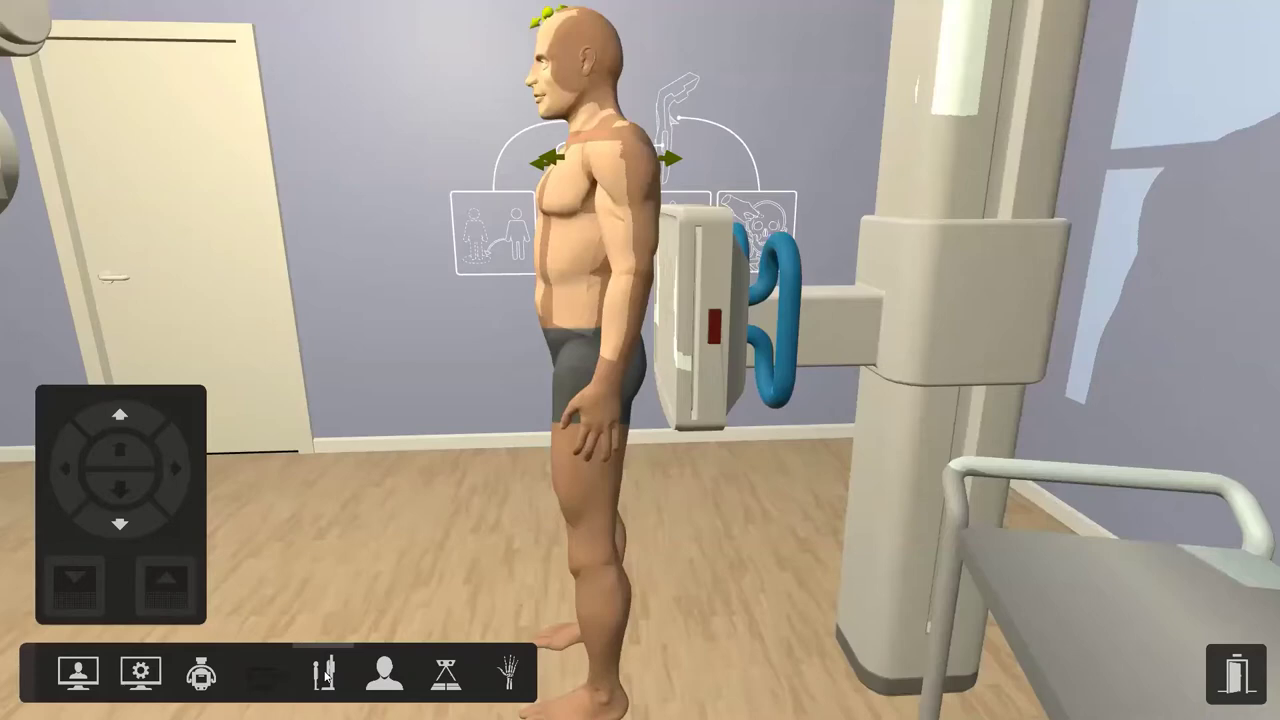
left_click(122, 415)
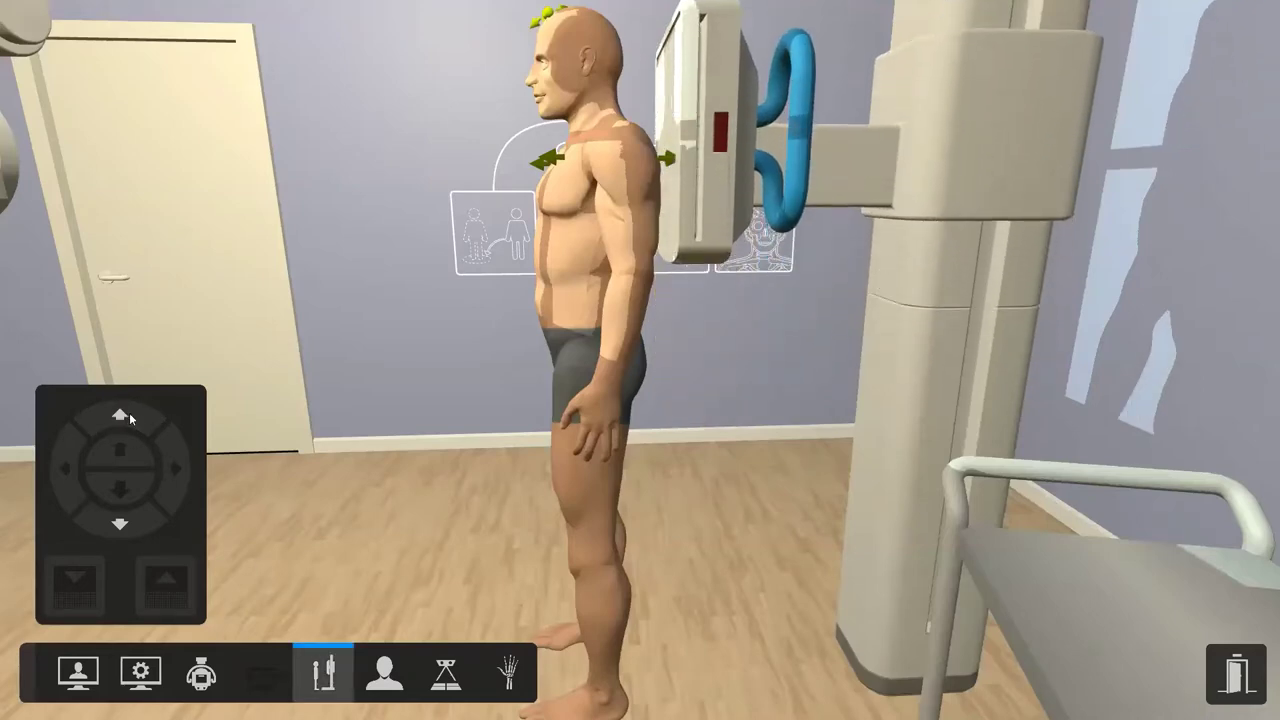
left_click(119, 523)
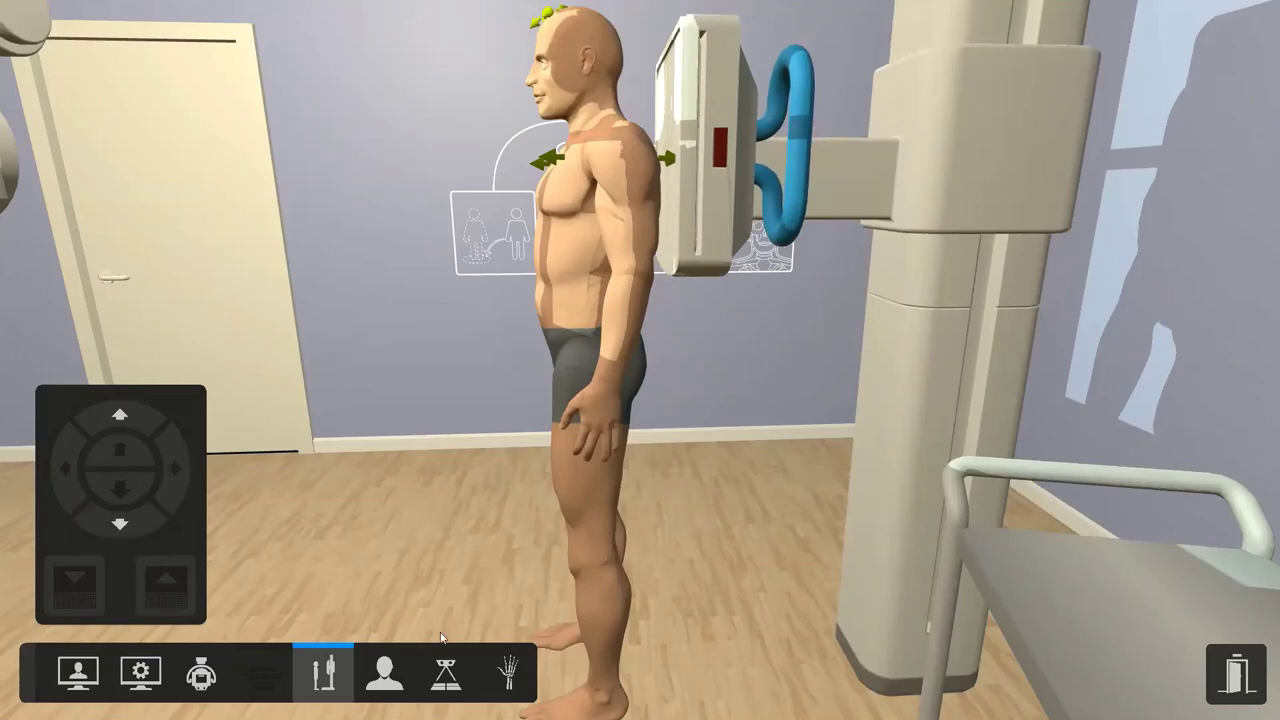
- Cycle through the L and R side markers for the patient and place the L marker on the wall stand detector
left_click_drag(335, 458, 645, 431)
left_click(322, 676)
left_click(384, 679)
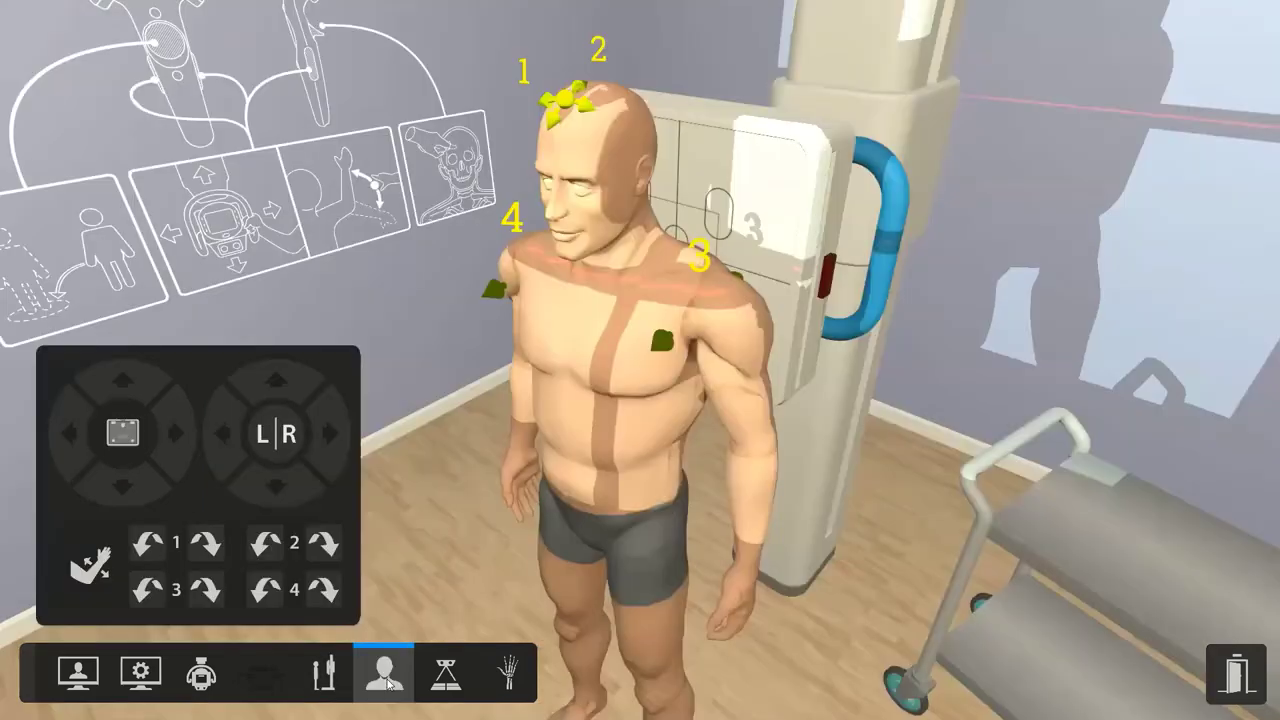
left_click(274, 433)
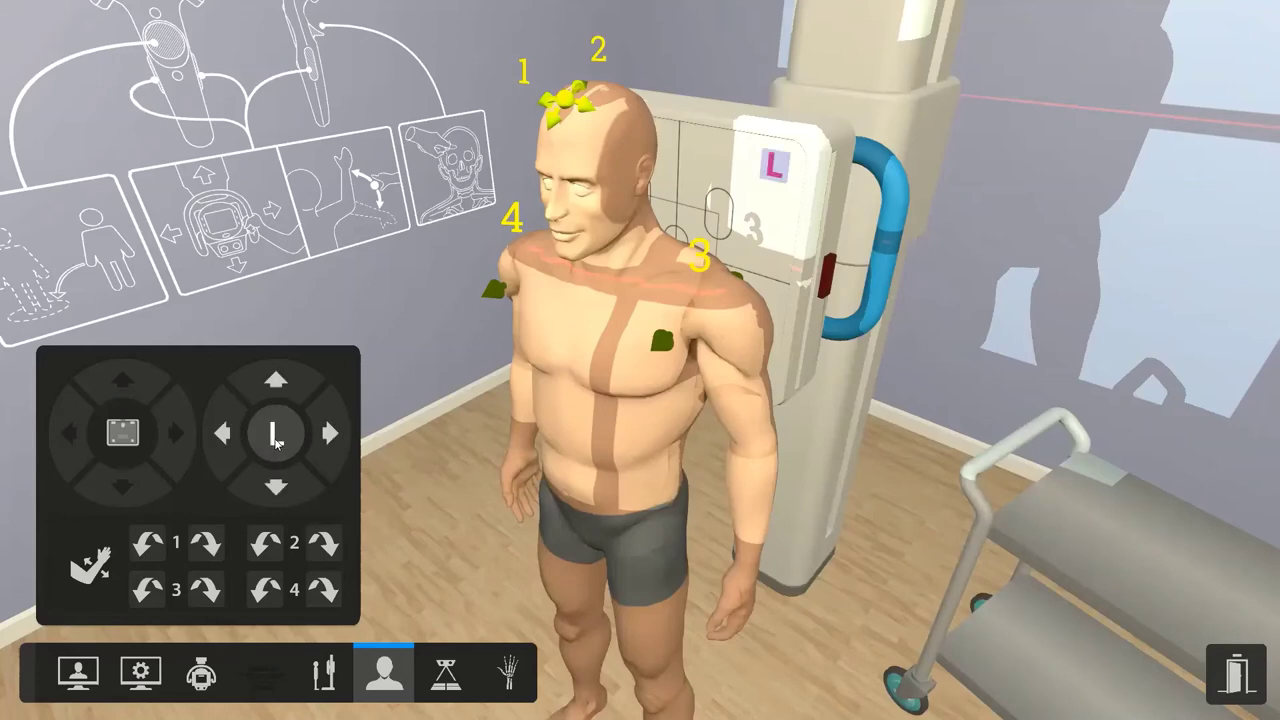
left_click(276, 436)
left_click(276, 438)
left_click(276, 448)
left_click(272, 438)
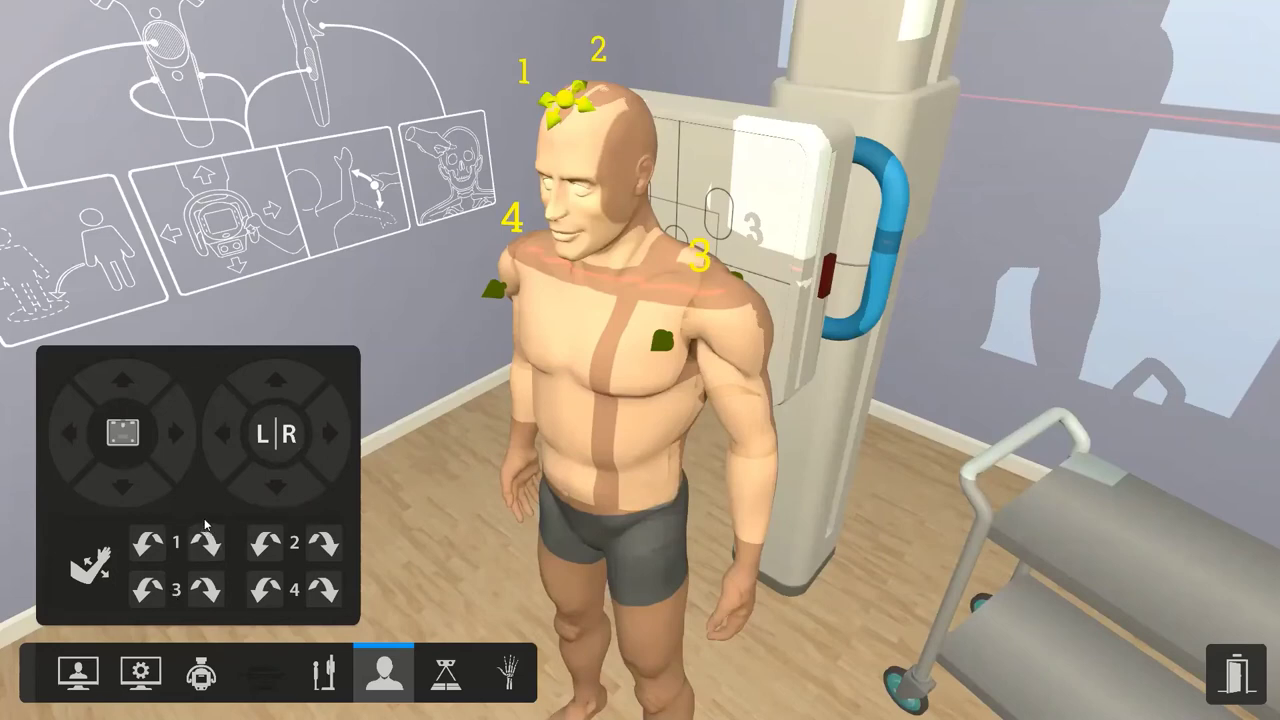
left_click(276, 440)
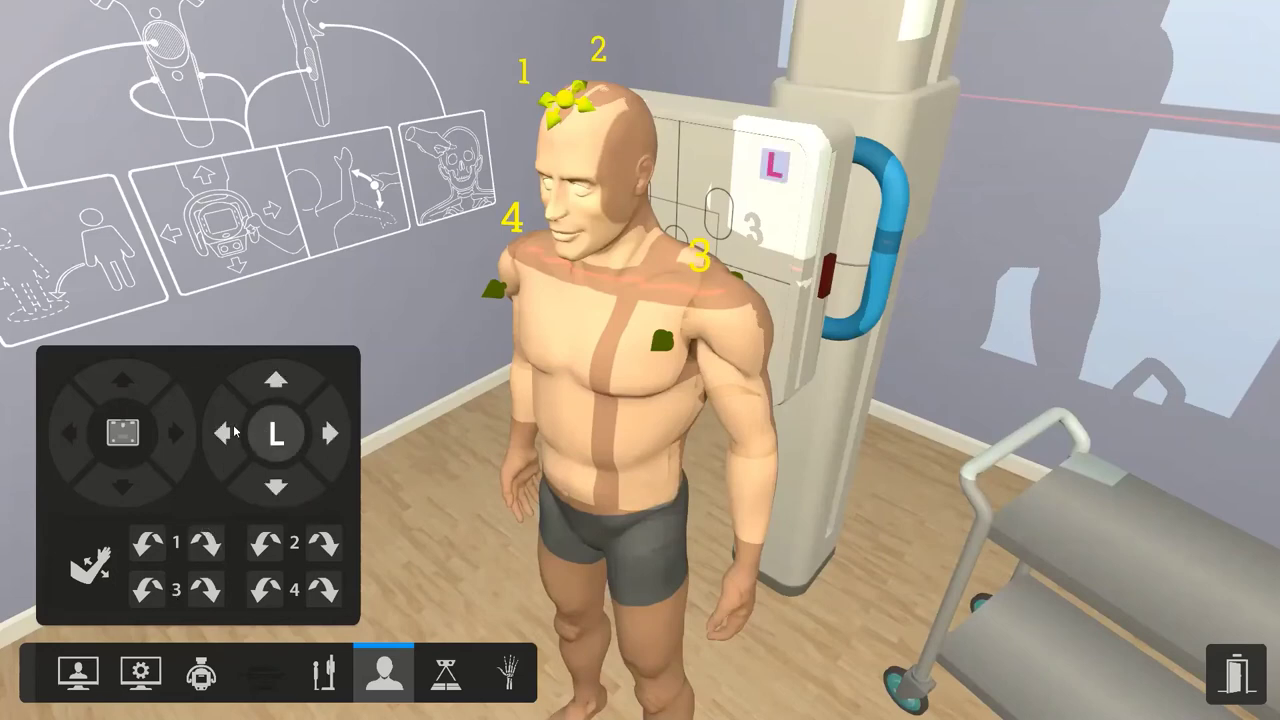
- Move the L marker on the detector inward beside the patient's neck and slightly lower
left_click(278, 484)
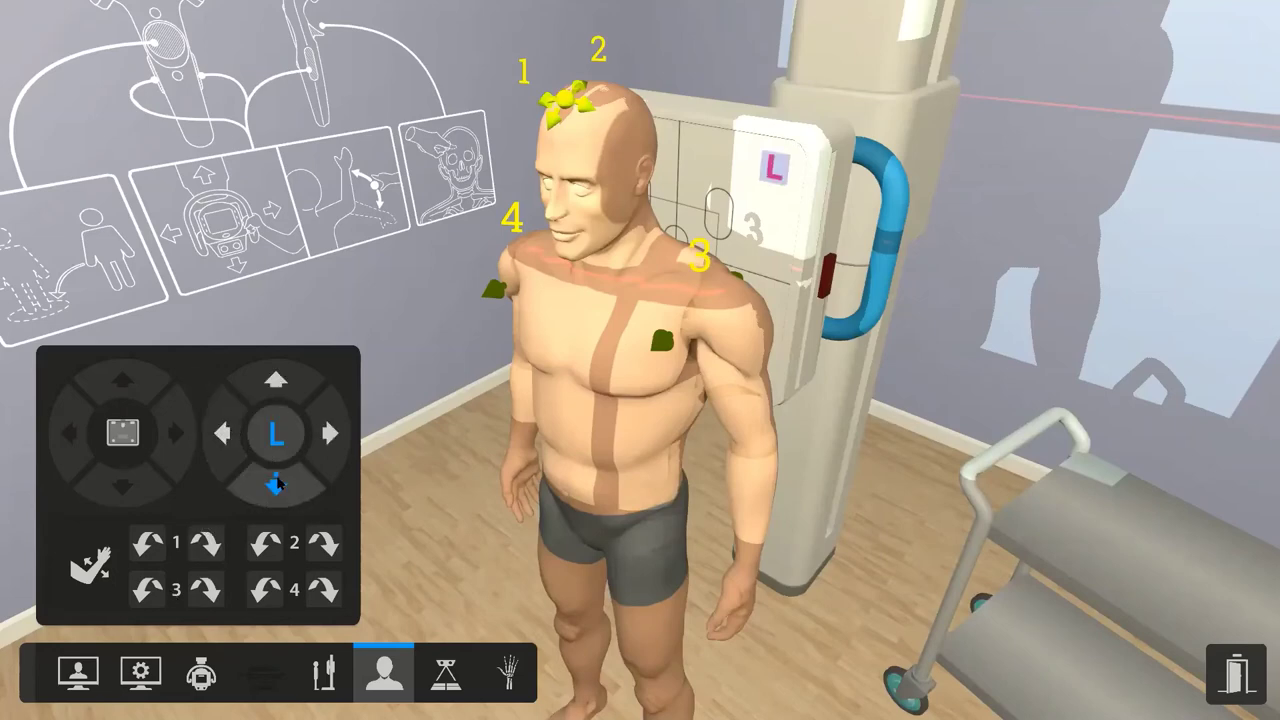
left_click(223, 435)
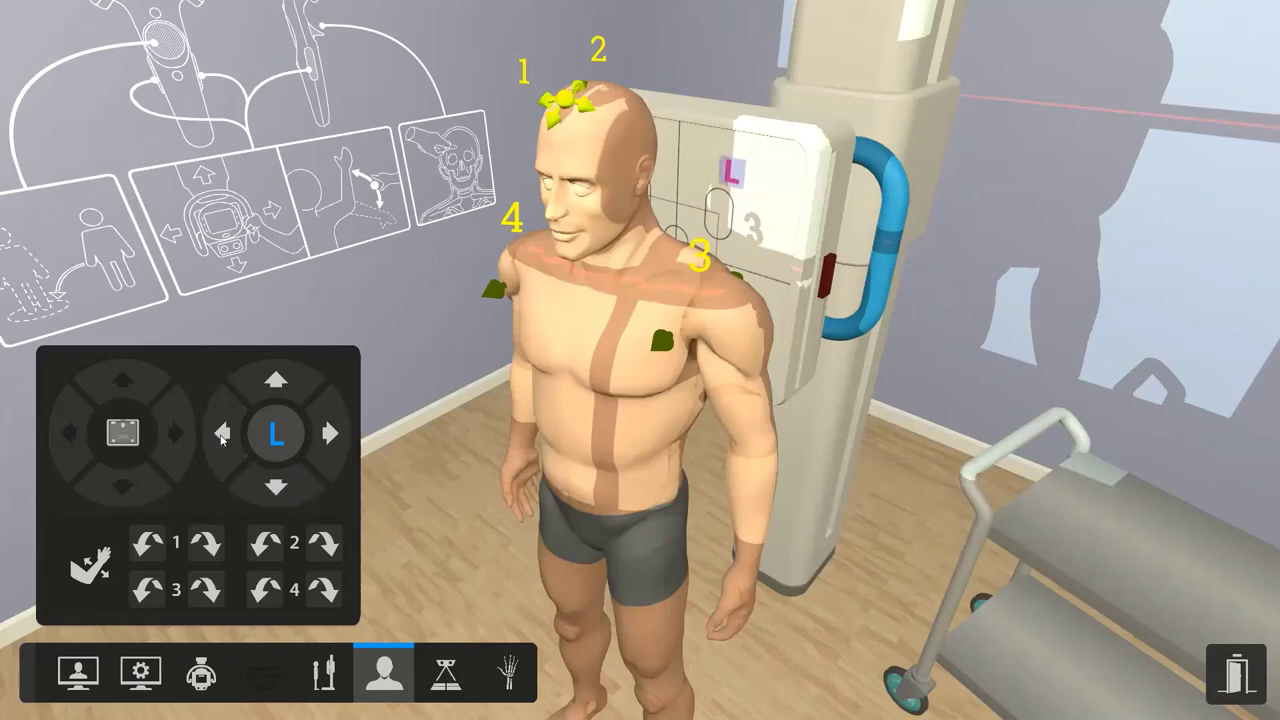
left_click(276, 487)
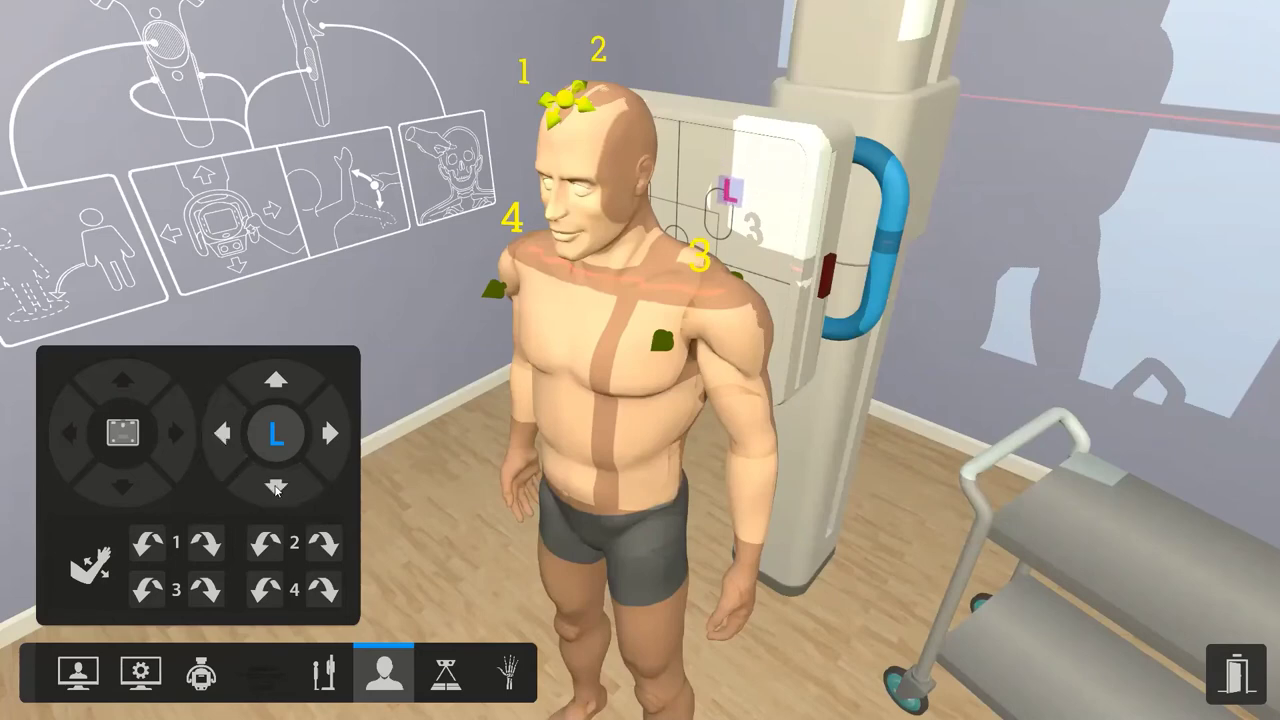
- Tilt the patient's head back to raise the chin and fine-tune the head and body rotation
left_click(150, 543)
left_click(212, 543)
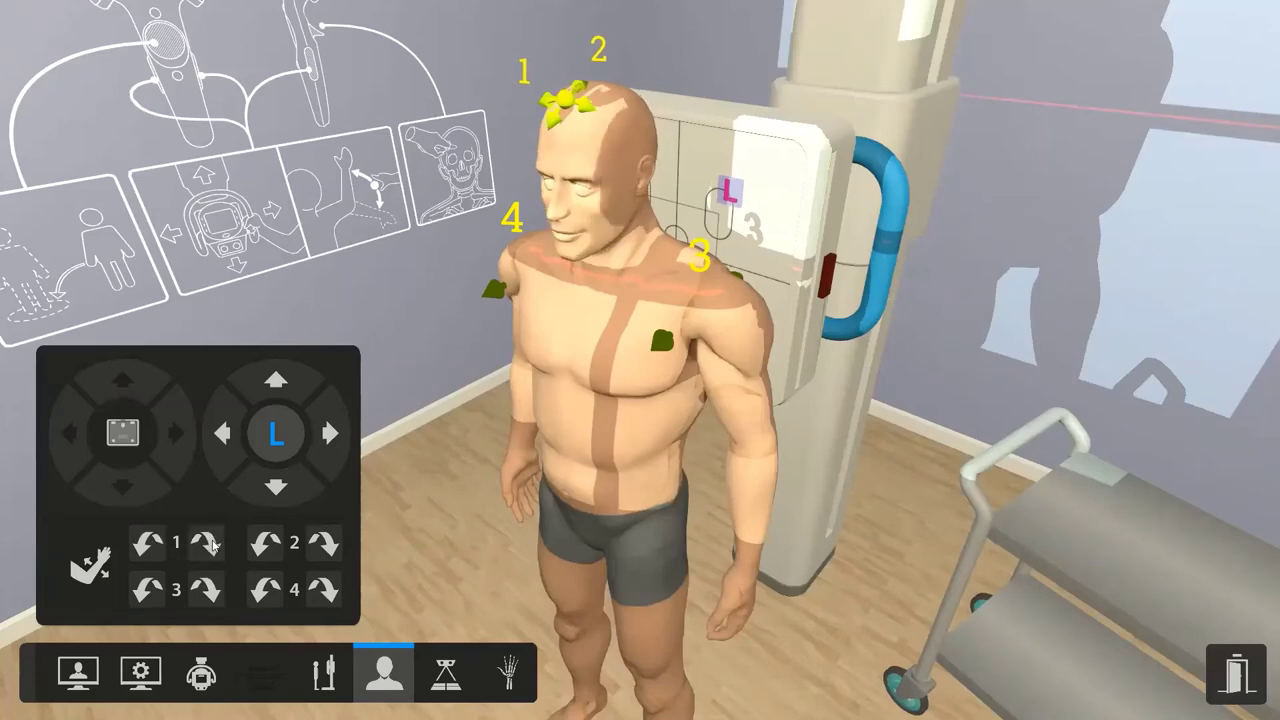
left_click(268, 543)
left_click(323, 543)
left_click(323, 543)
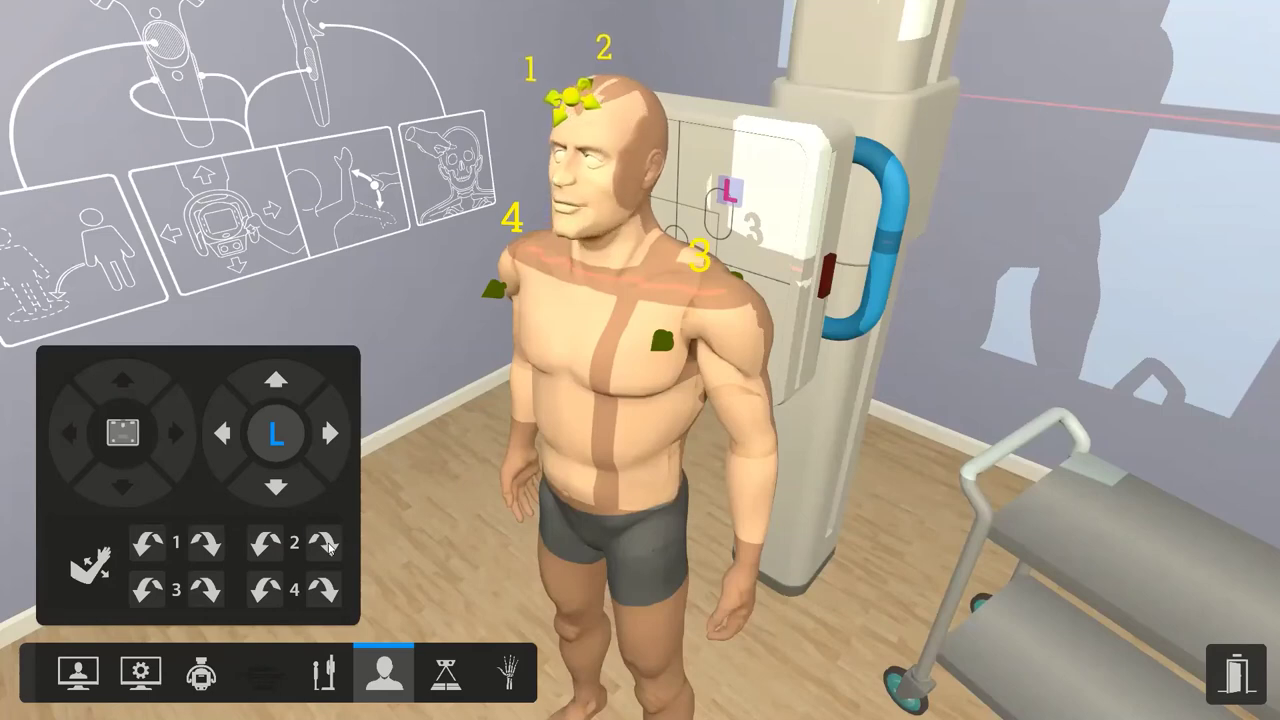
left_click(148, 590)
left_click(205, 590)
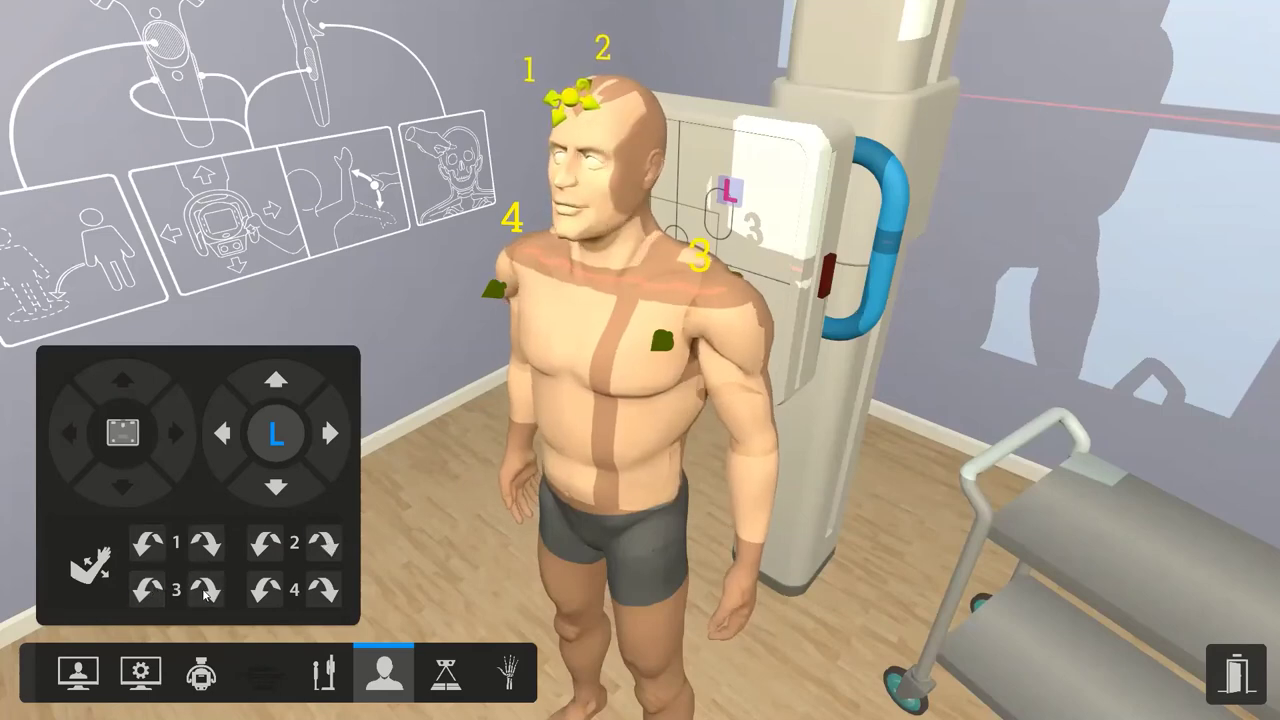
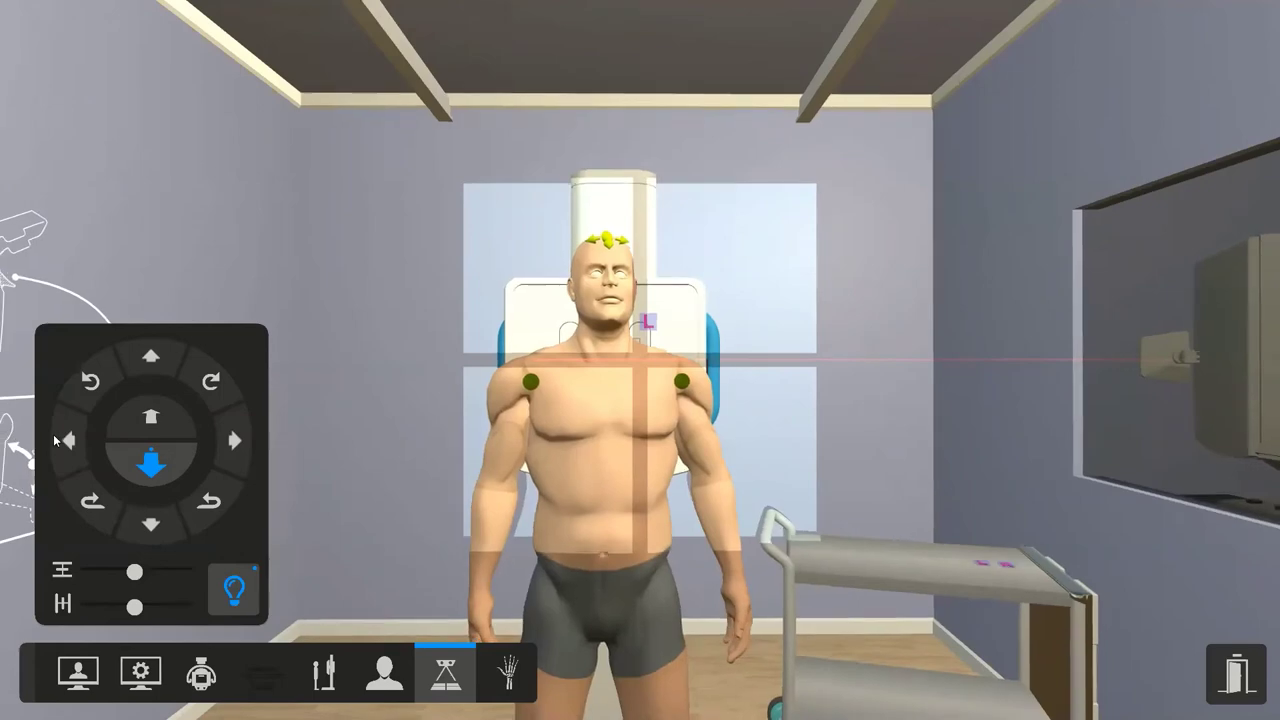
- Centre the X-ray beam on the patient's midline and collimate the light field to the neck and upper chest
left_click(71, 441)
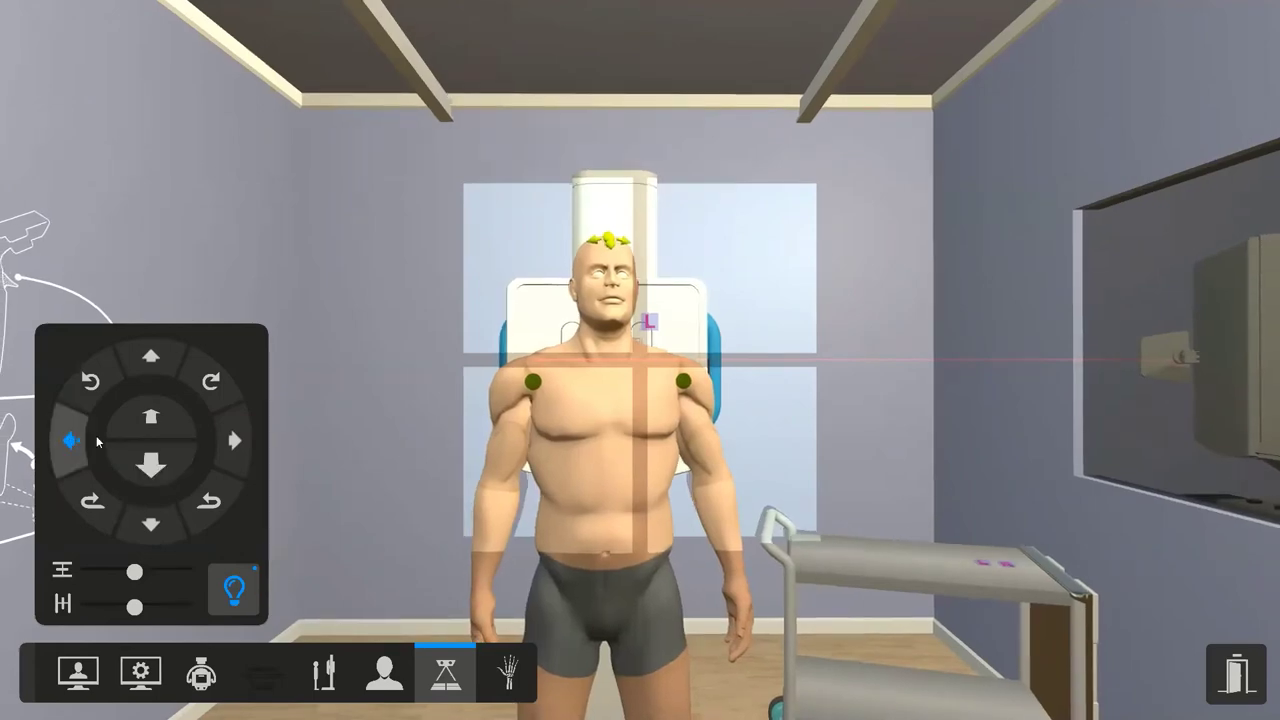
left_click(232, 441)
left_click(230, 441)
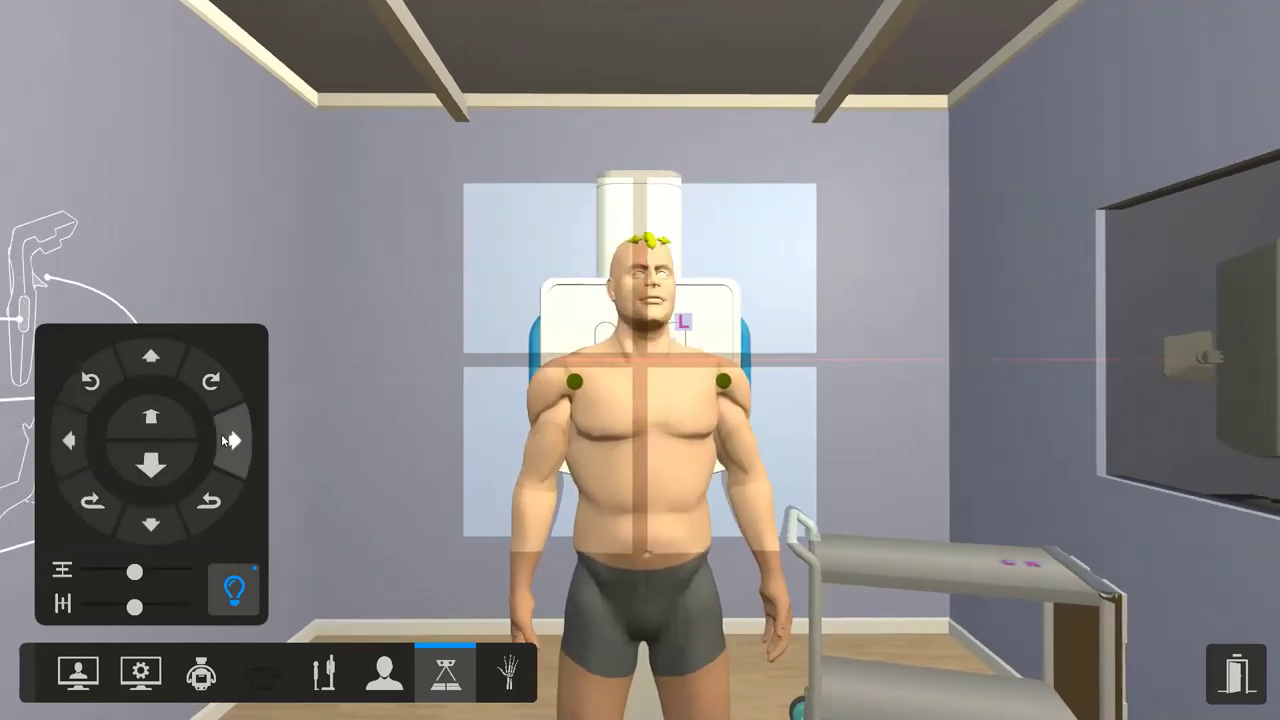
left_click_drag(134, 571, 93, 604)
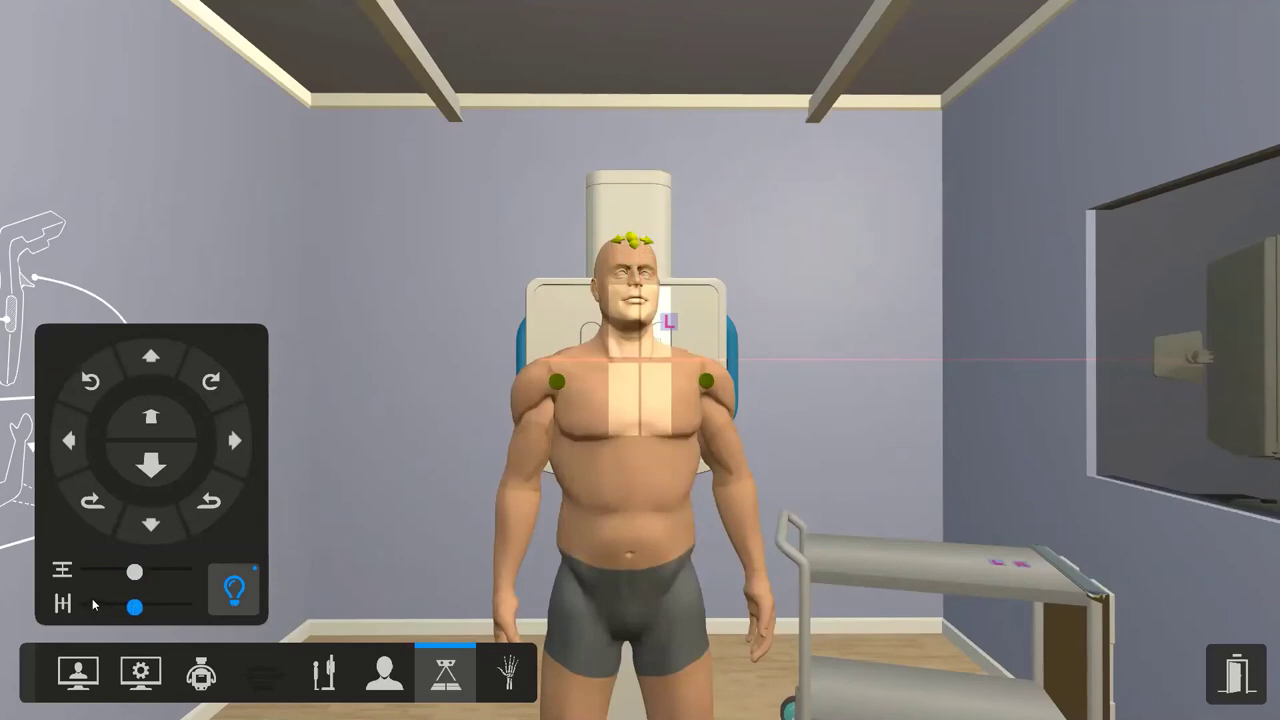
left_click(72, 440)
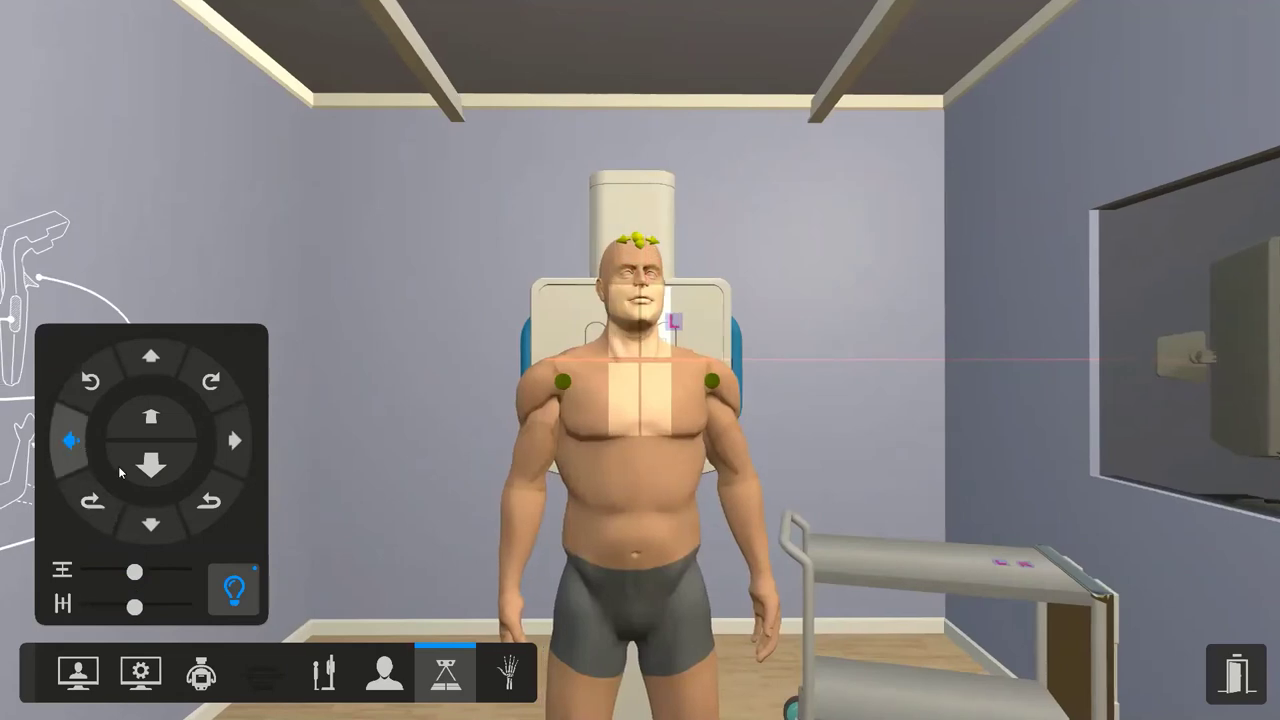
- Fine-tune the wall stand detector's height, lowering it and raising it to sit behind the patient's neck and upper chest
left_click(326, 684)
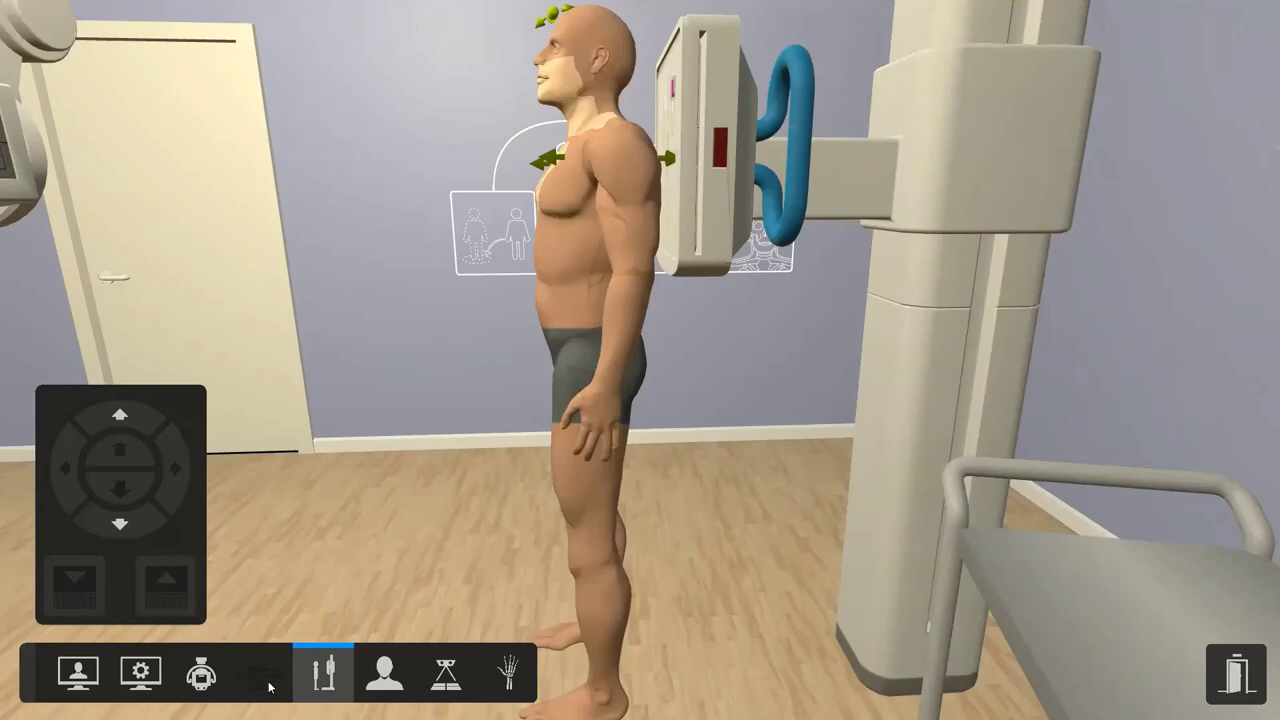
left_click(117, 524)
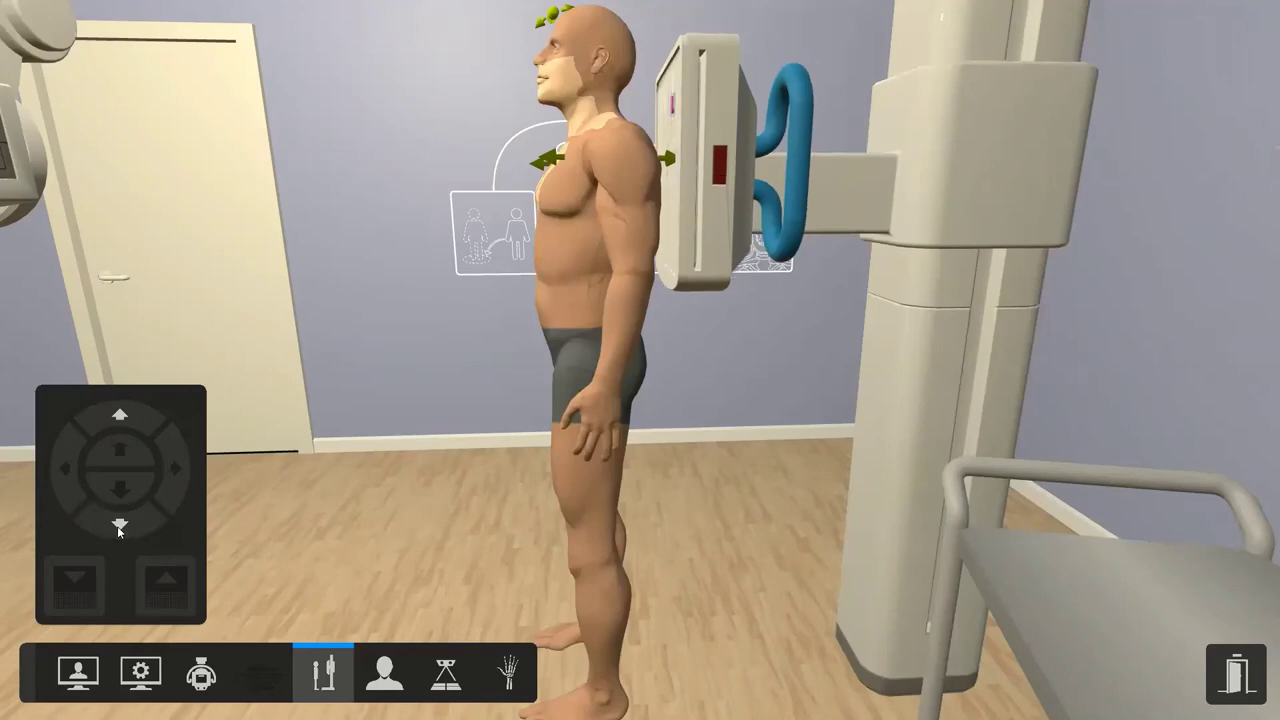
left_click(123, 413)
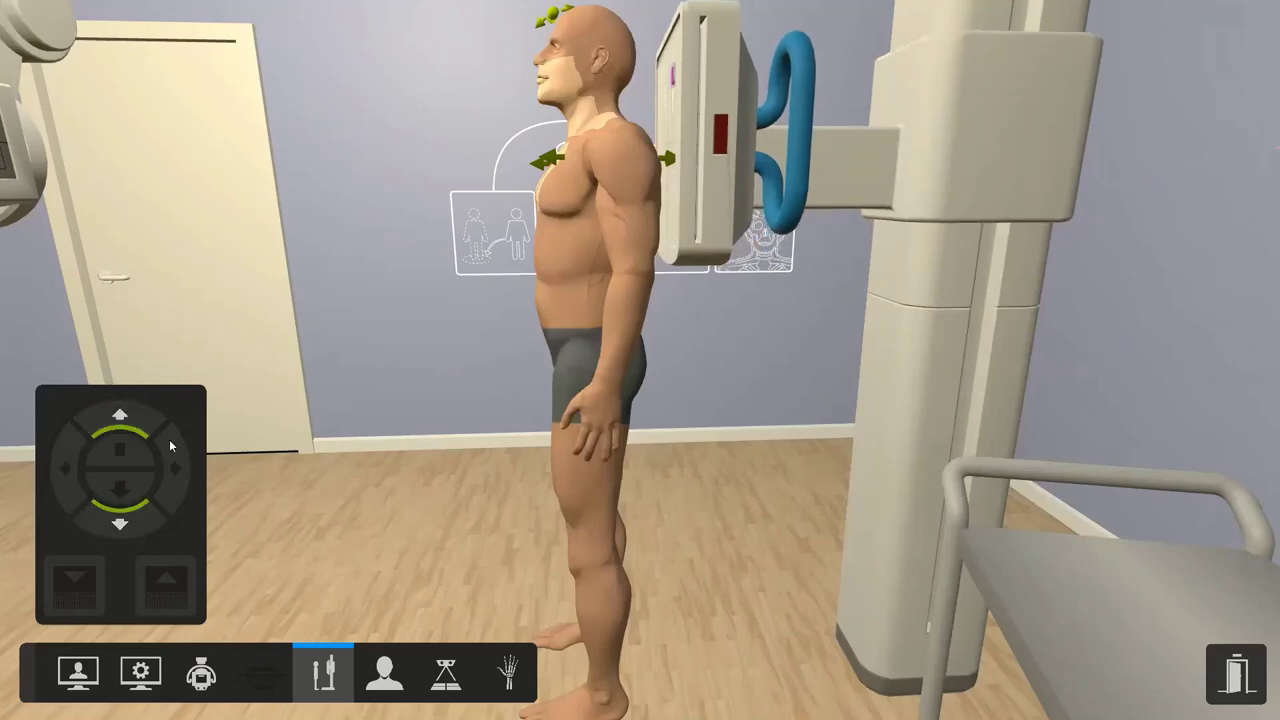
- Bring the X-ray tube to a 101 cm distance from the detector and readjust the collimation around the cervical spine
left_click(203, 676)
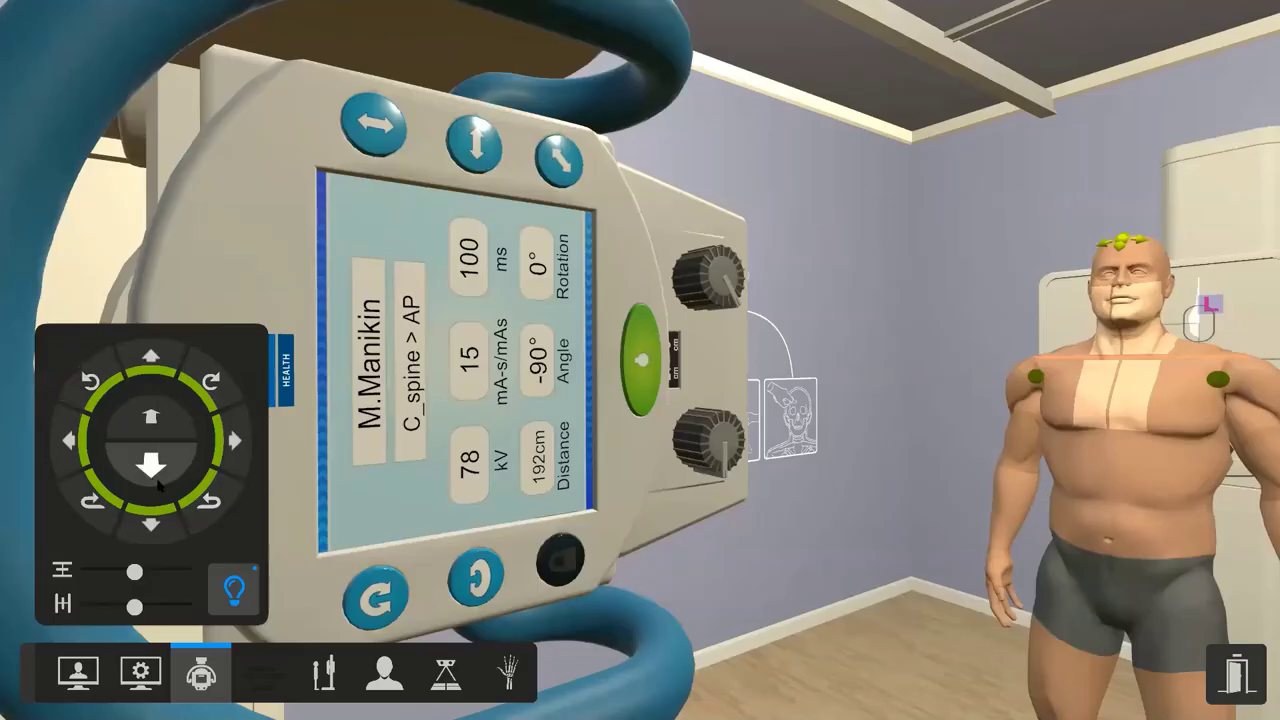
left_click(233, 442)
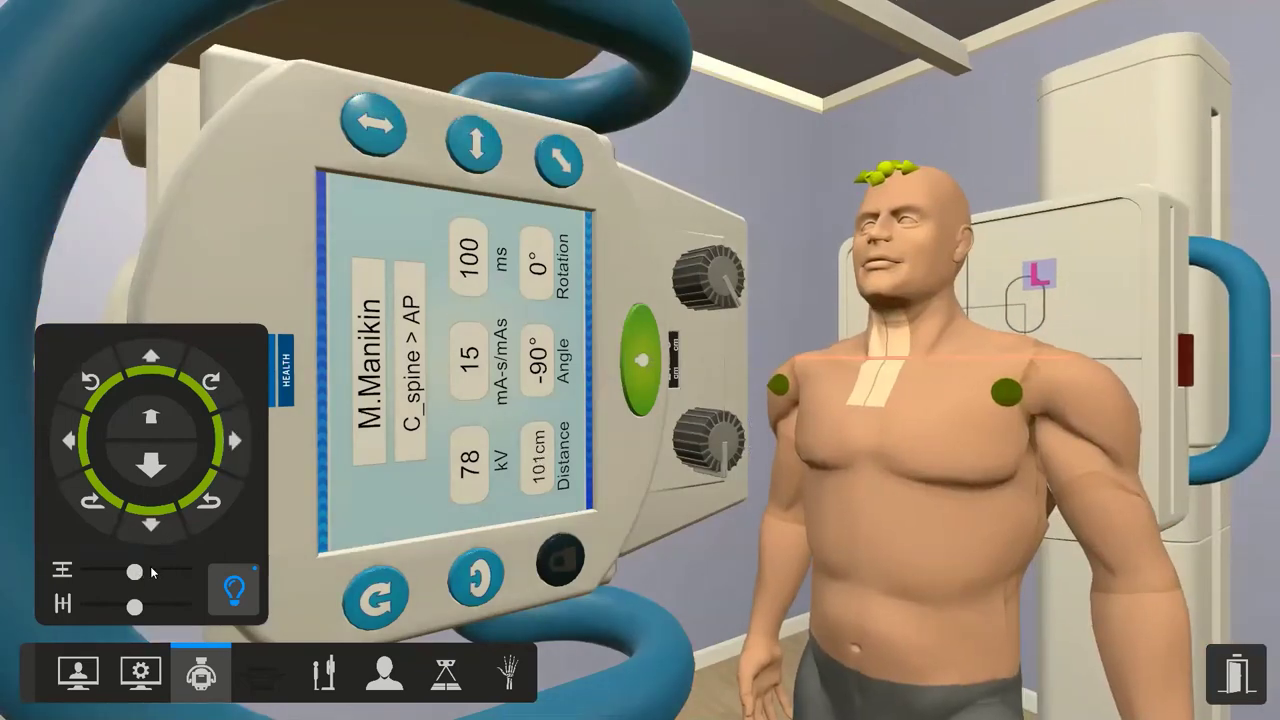
left_click(136, 607)
left_click_drag(136, 607, 147, 610)
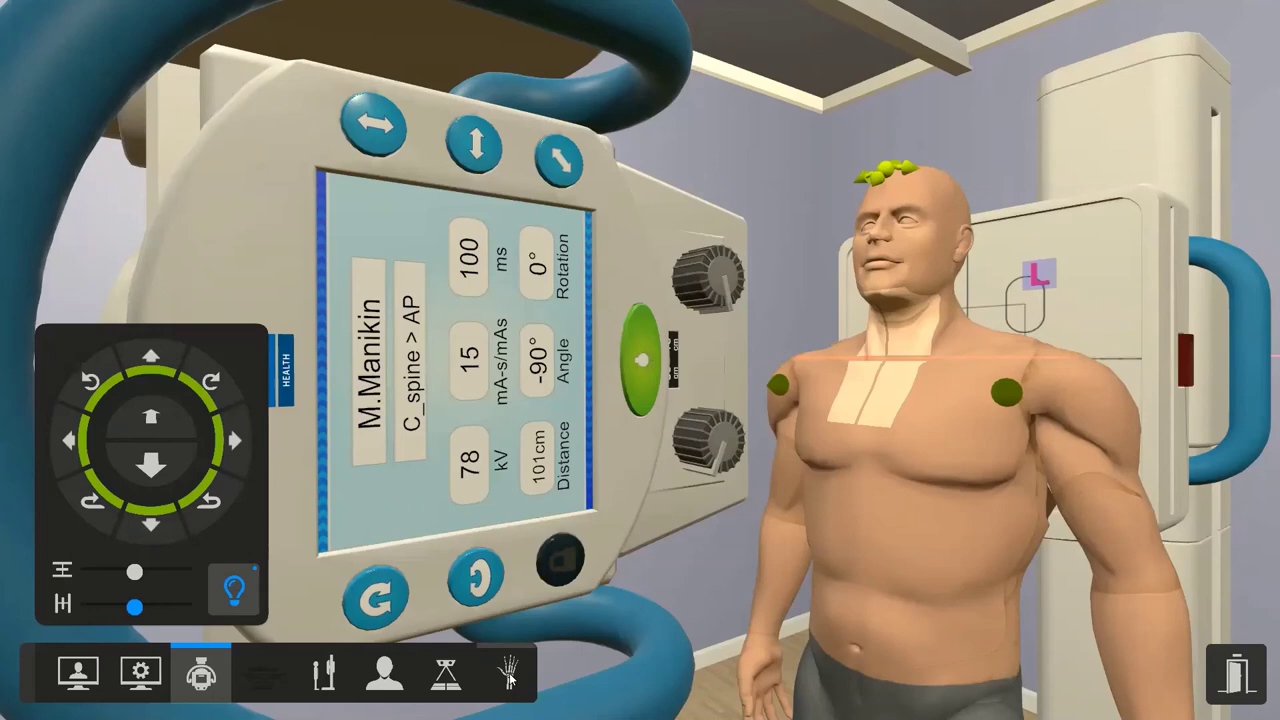
- Check the collimated field on the patient and review the exam settings on the control room console
left_click(448, 676)
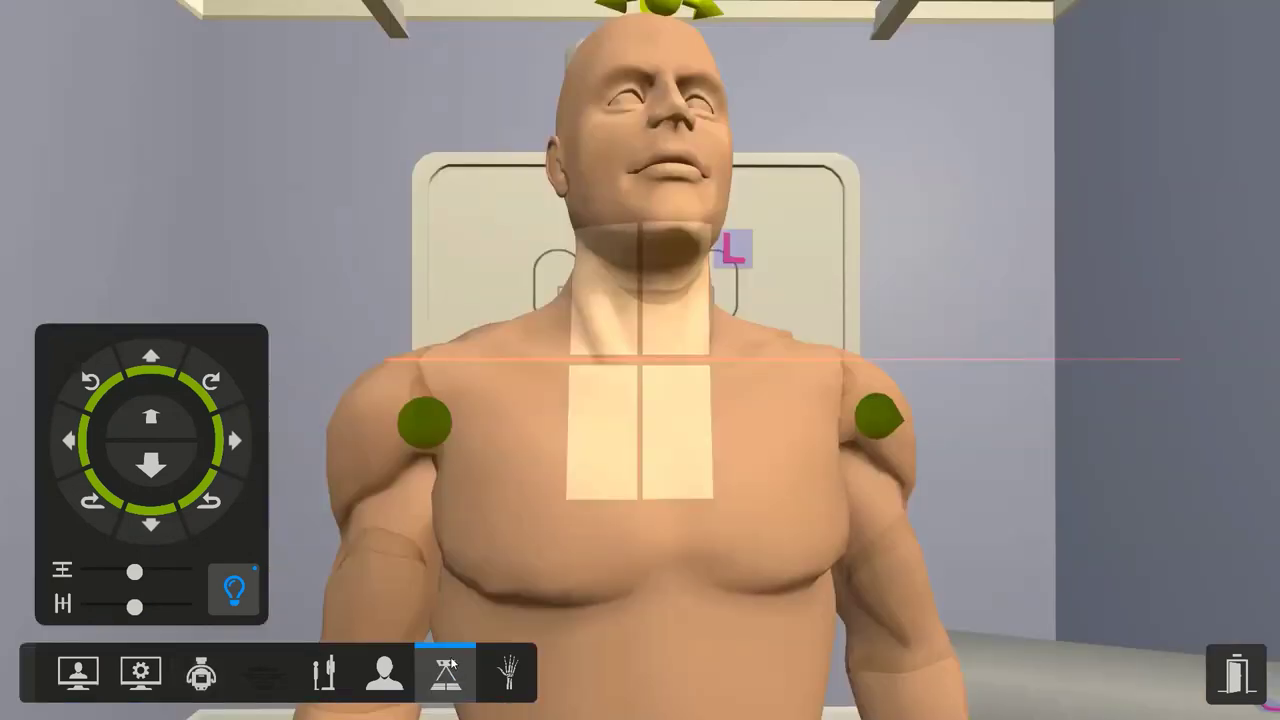
left_click(509, 677)
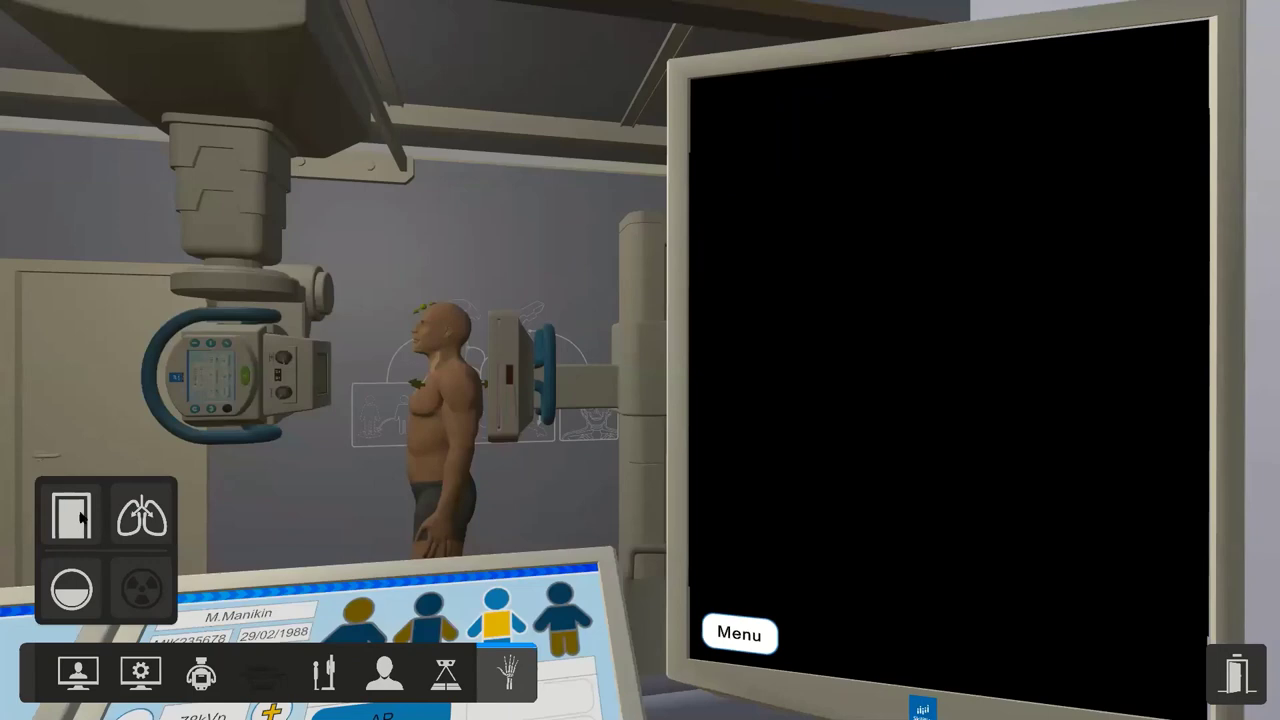
left_click_drag(576, 492, 183, 499)
key("w")
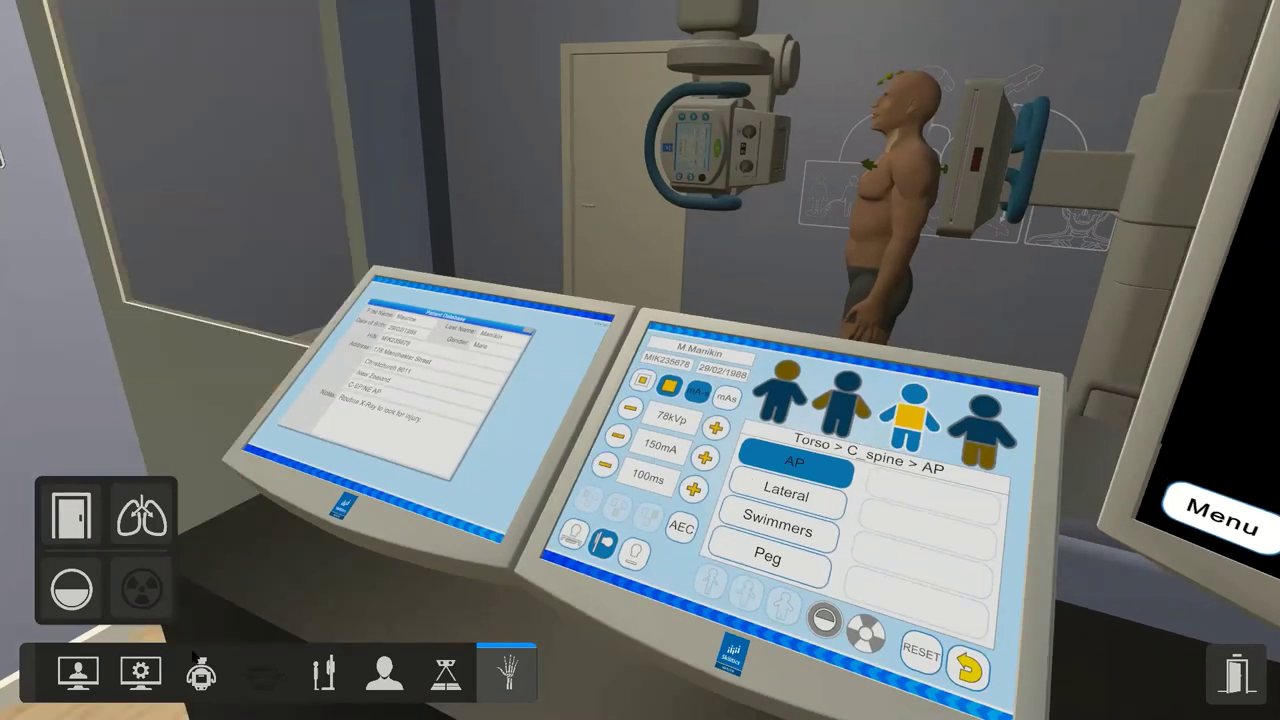
left_click(508, 678)
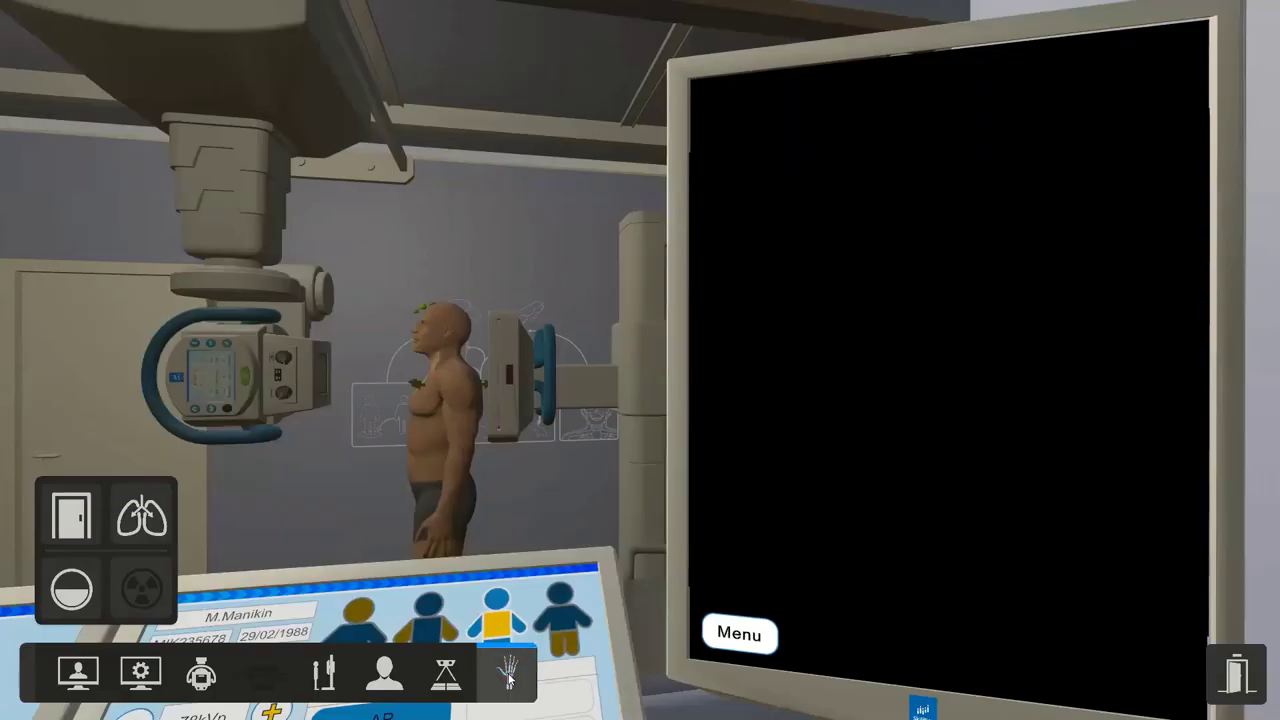
- Expose the C-spine AP image during a patient breath hold and submit the resulting X-ray for confirmation
left_click(145, 520)
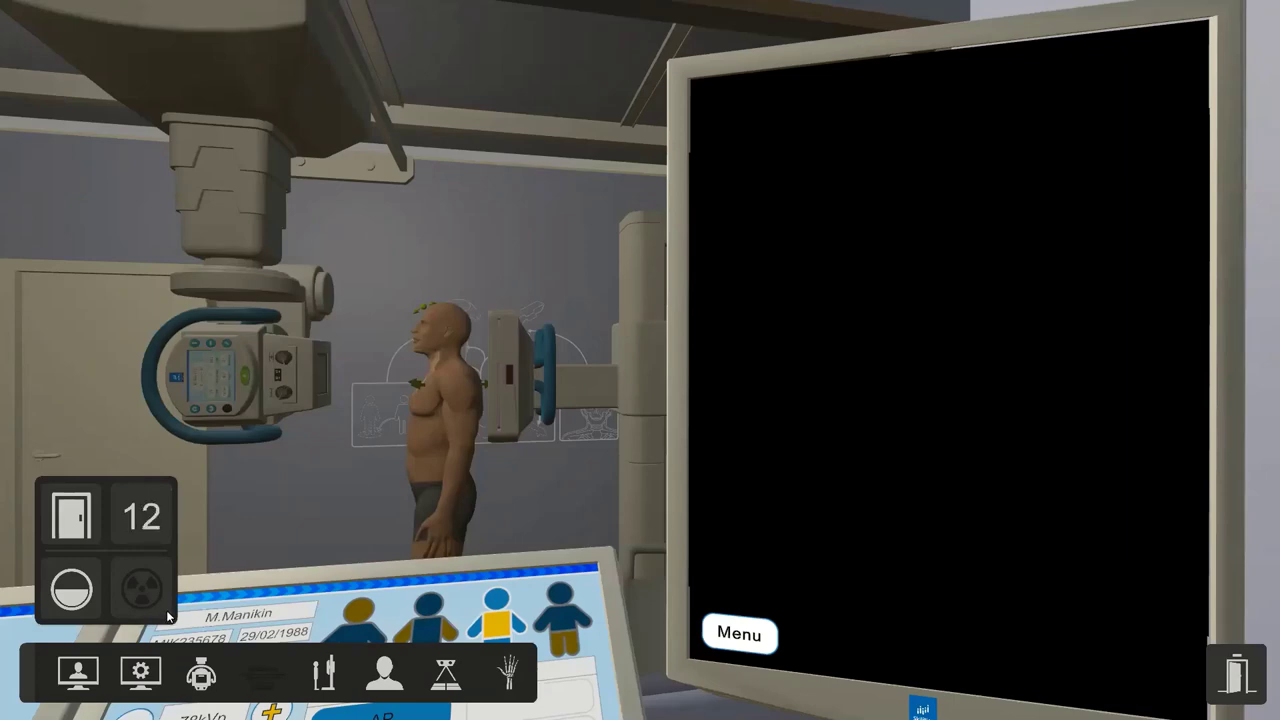
left_click(70, 596)
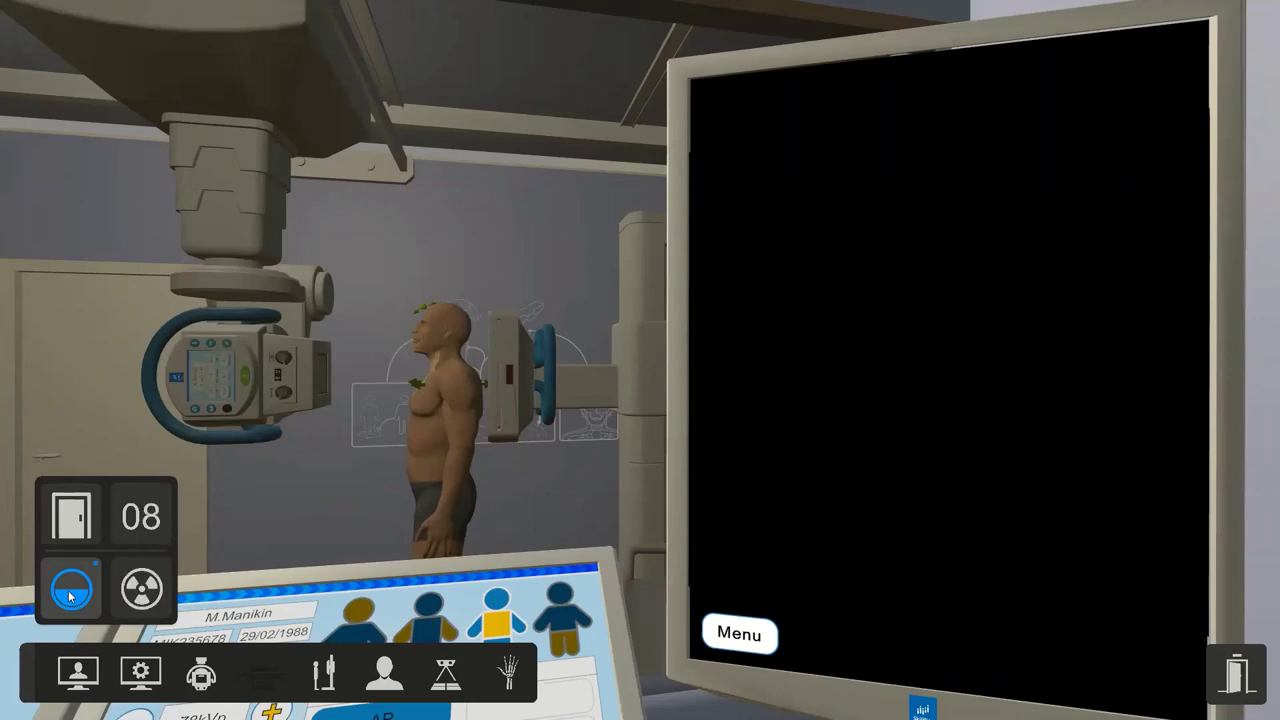
left_click(142, 591)
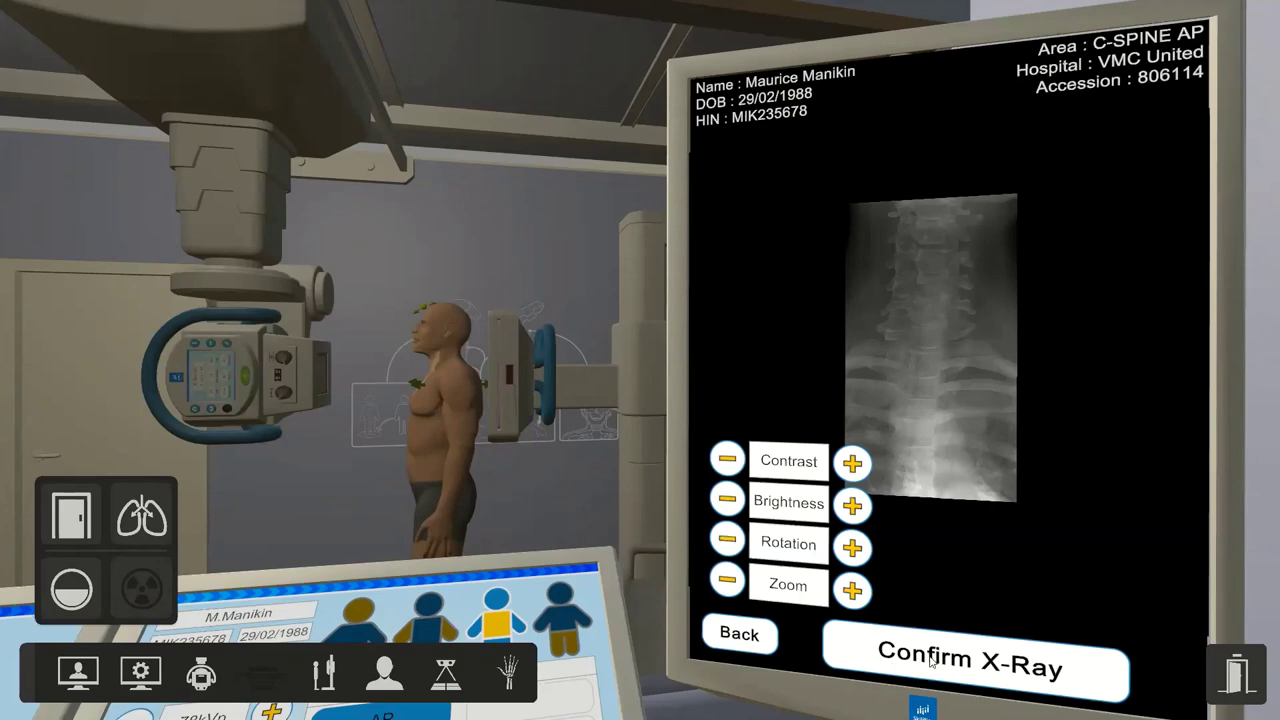
left_click(935, 655)
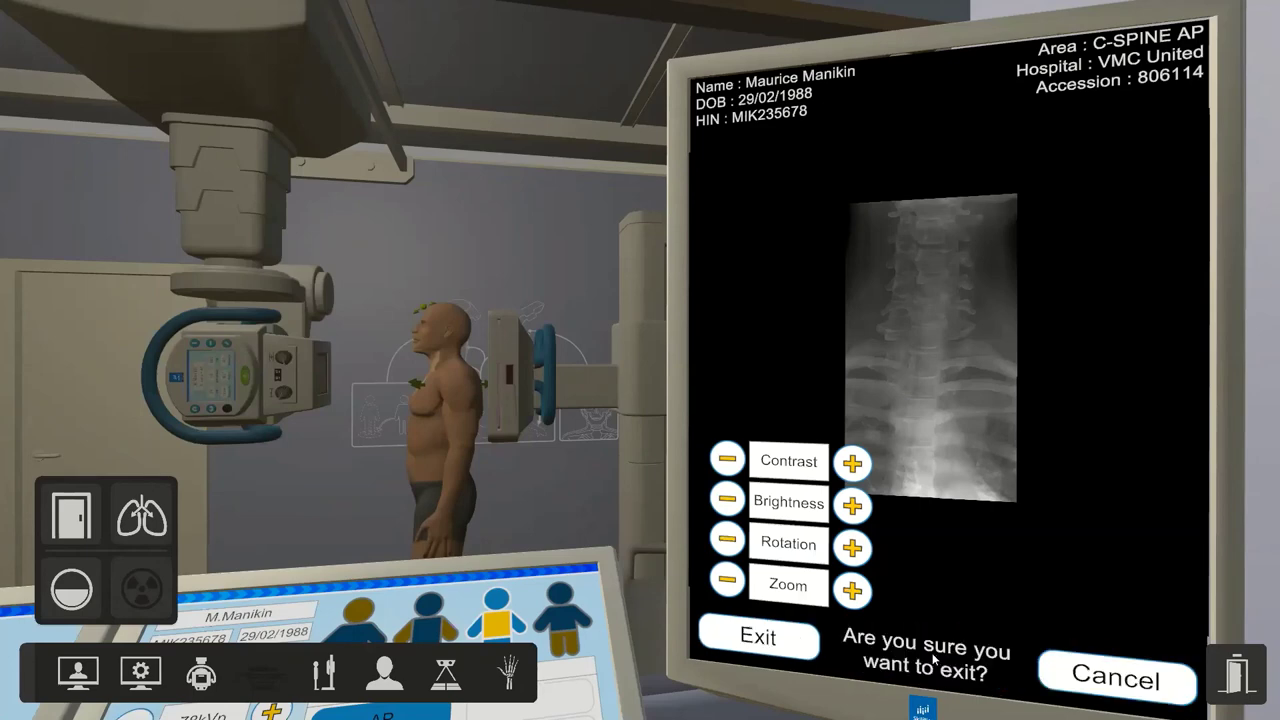